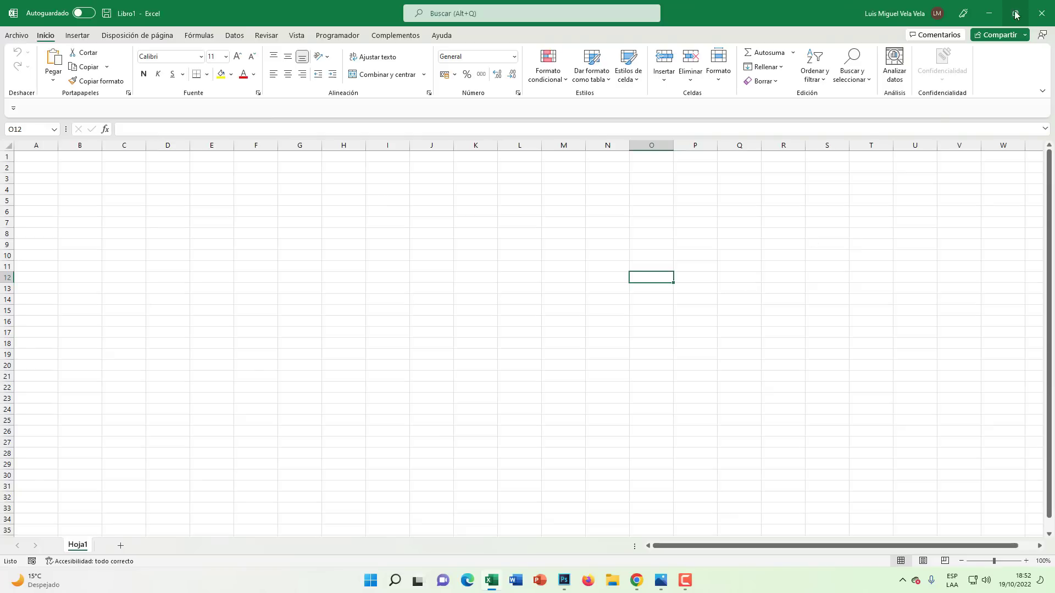
Minimize the empty Libro1 workbook to reveal the desktop.
{"action": "left_click", "coordinate": [989, 13]}
View the table photo 2022.jfif in Photos, then return to the empty Excel workbook.
{"action": "double_click", "coordinate": [519, 406]}
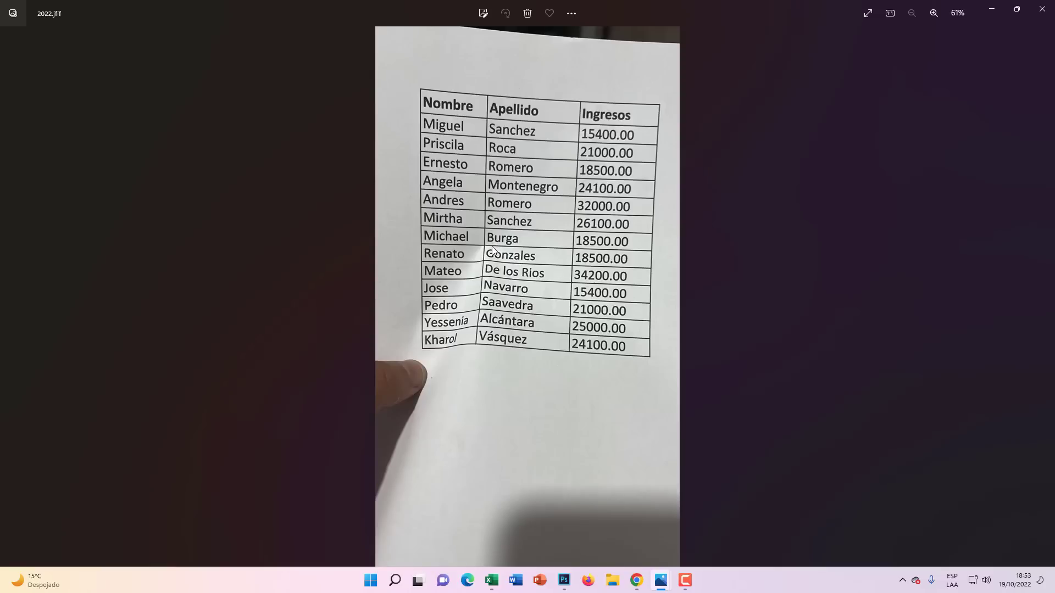
{"action": "left_click", "coordinate": [491, 580]}
Starting at cell E2, import the table from Escritorio\2022.jfif via Data from Picture > Image from File.
{"action": "left_click", "coordinate": [213, 165]}
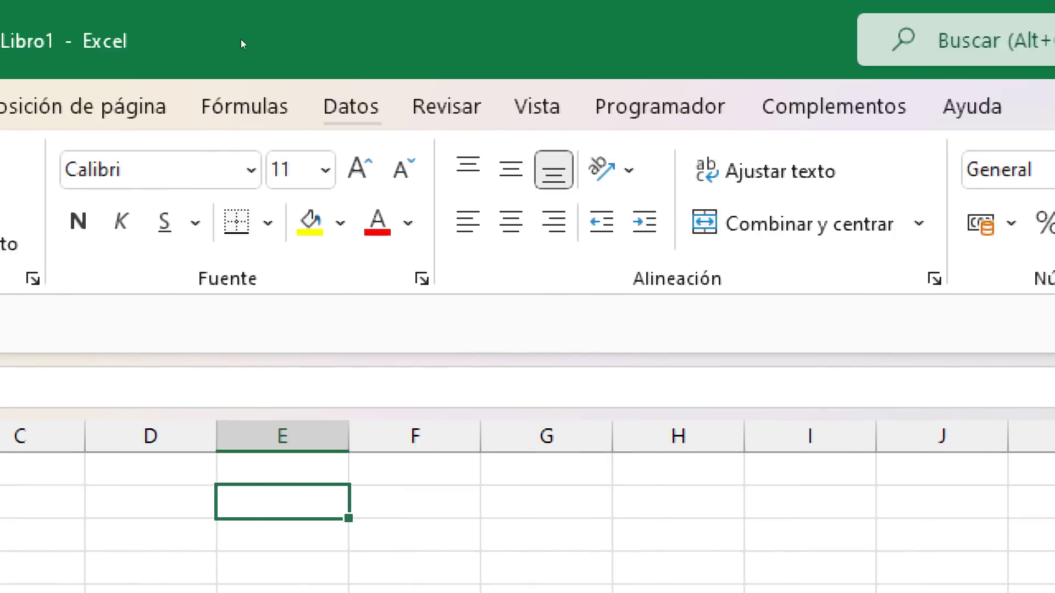
{"action": "left_click", "coordinate": [235, 37]}
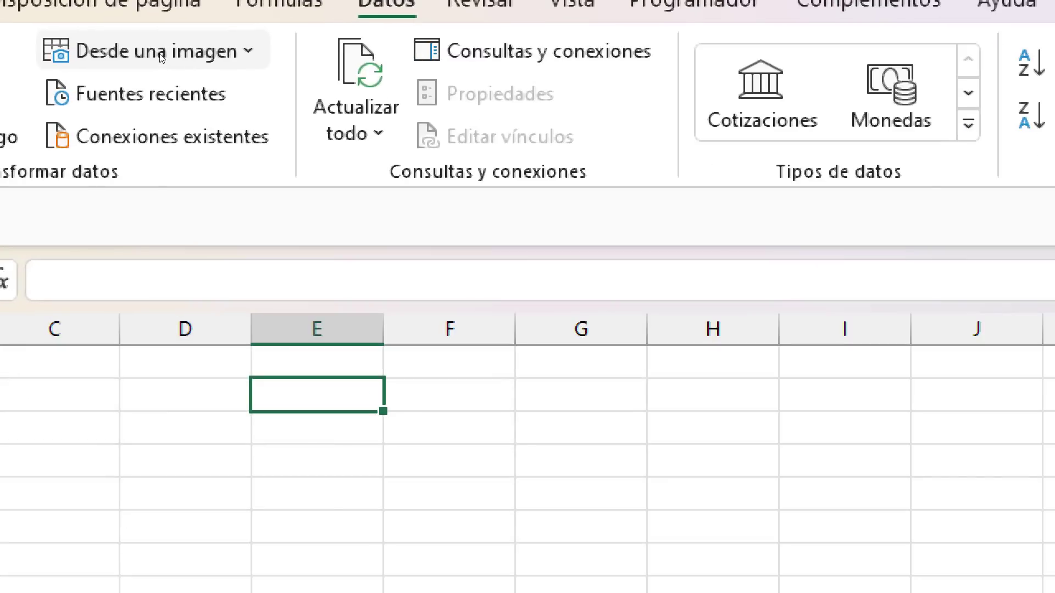
{"action": "left_click", "coordinate": [160, 55]}
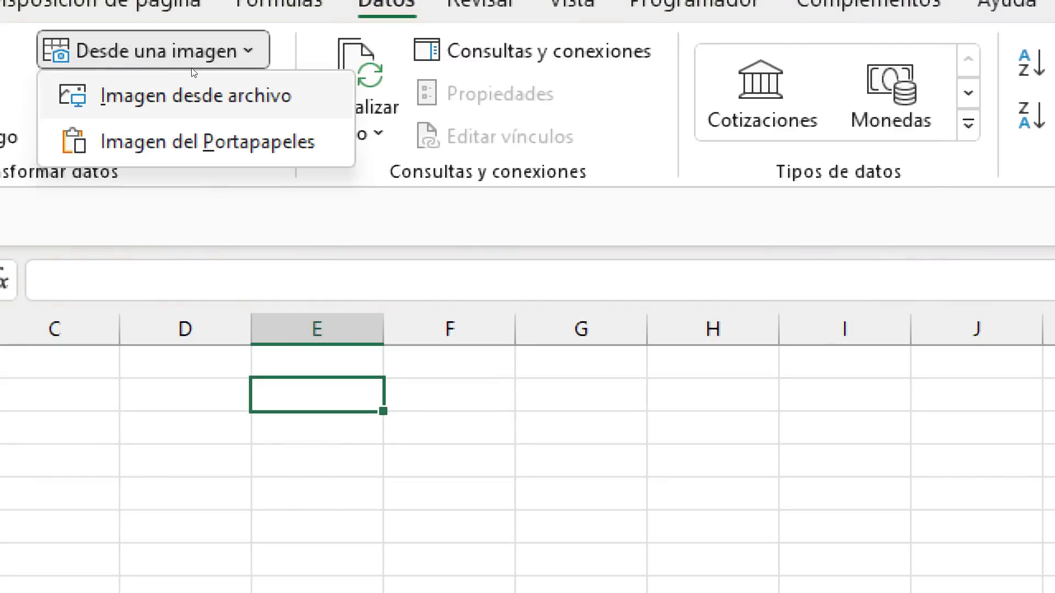
{"action": "key", "text": "Return"}
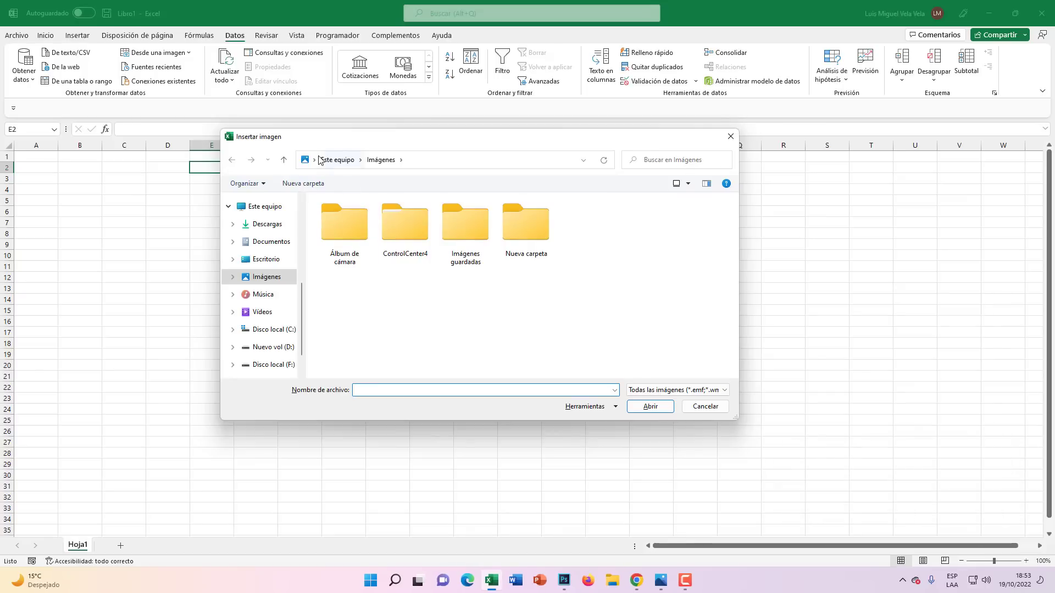
{"action": "left_click", "coordinate": [318, 159]}
{"action": "left_click", "coordinate": [326, 176]}
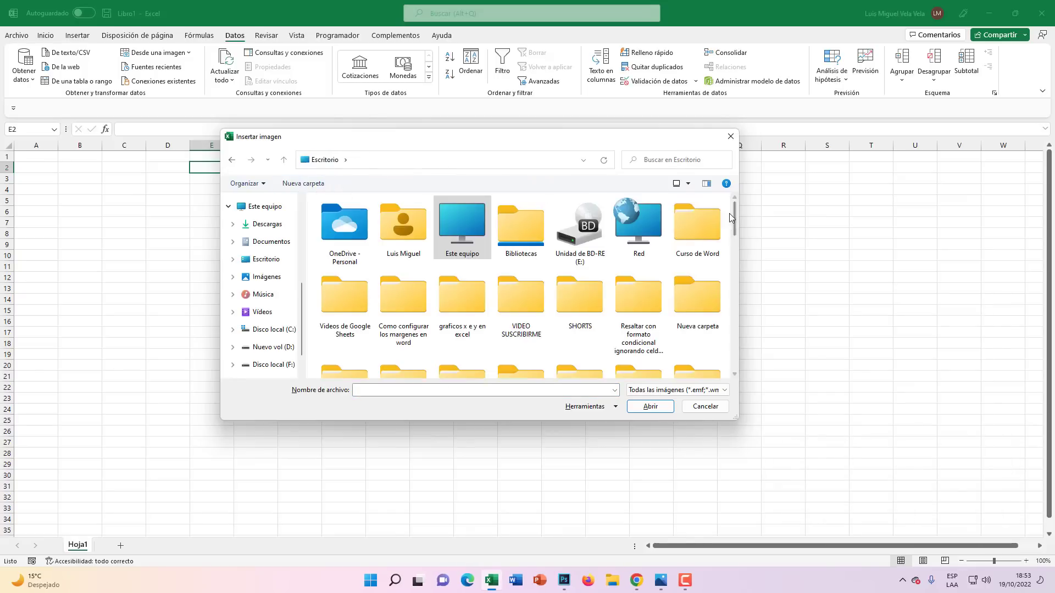
{"action": "left_click_drag", "start_coordinate": [734, 209], "coordinate": [733, 360]}
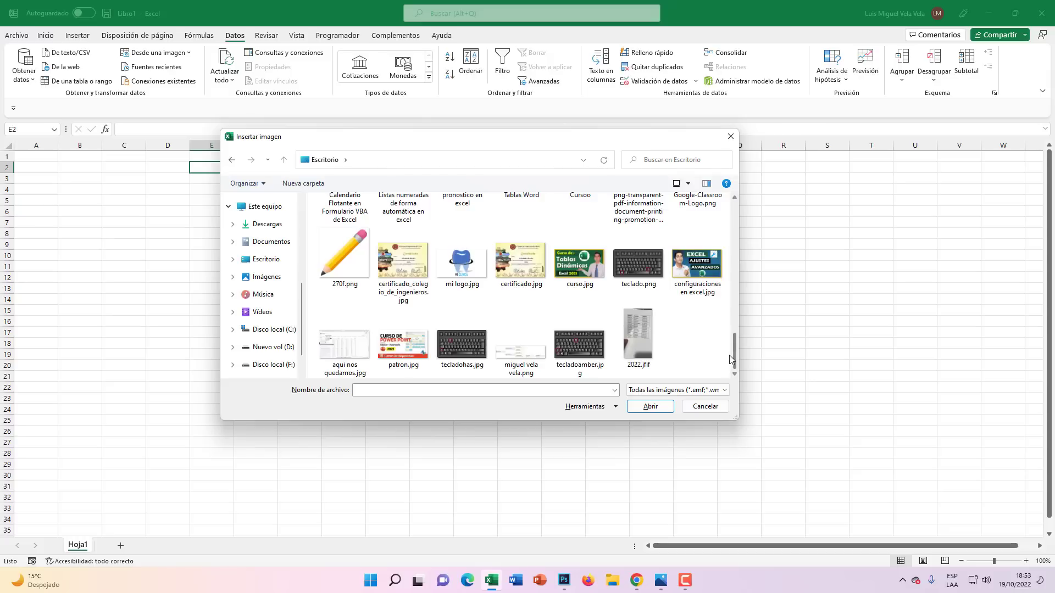
{"action": "double_click", "coordinate": [638, 334]}
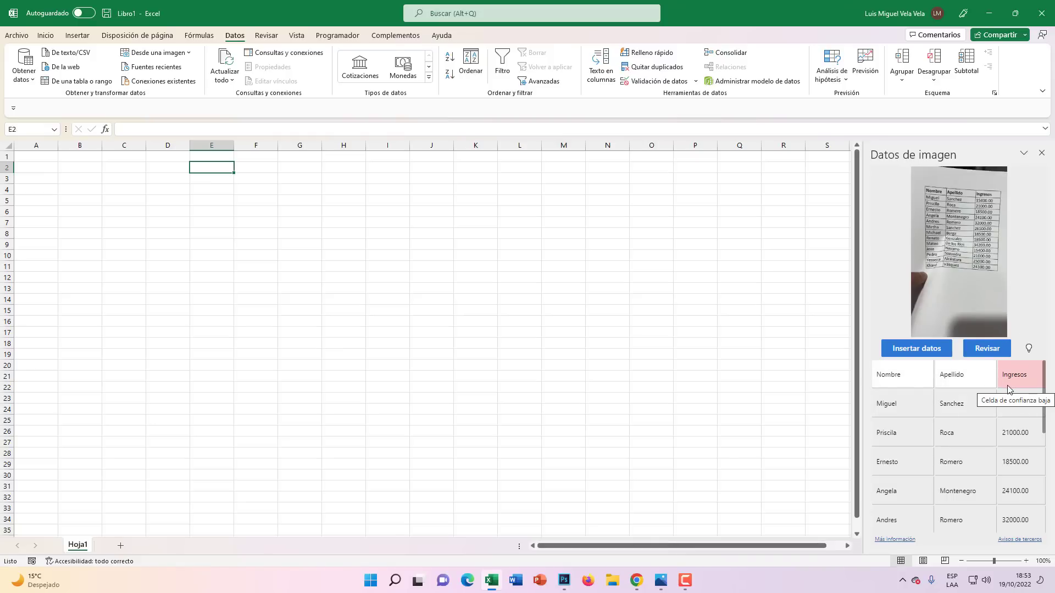
{"action": "key", "text": "super+plus"}
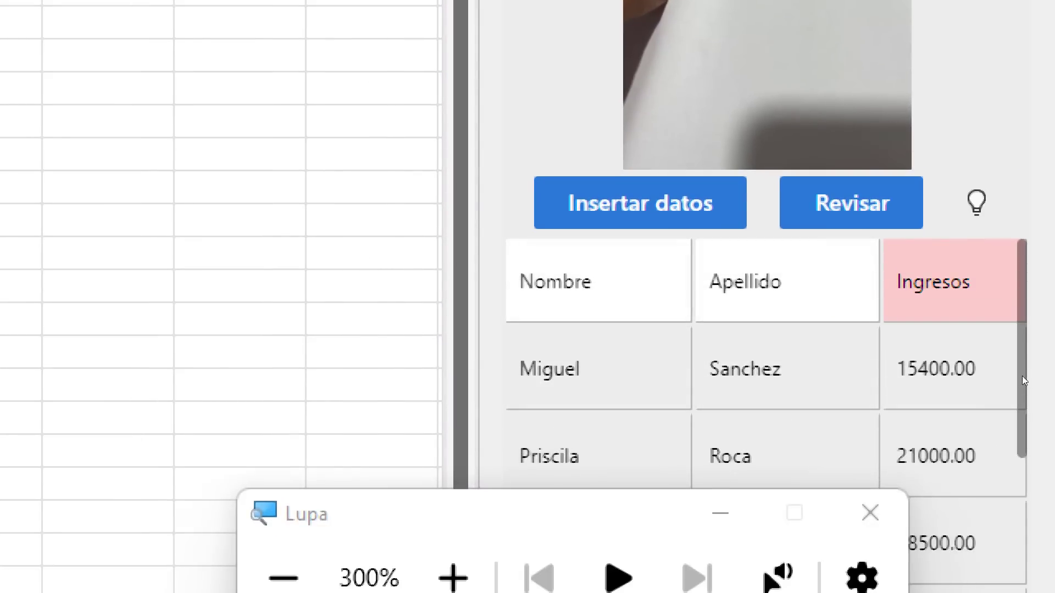
{"action": "key", "text": "super+Escape"}
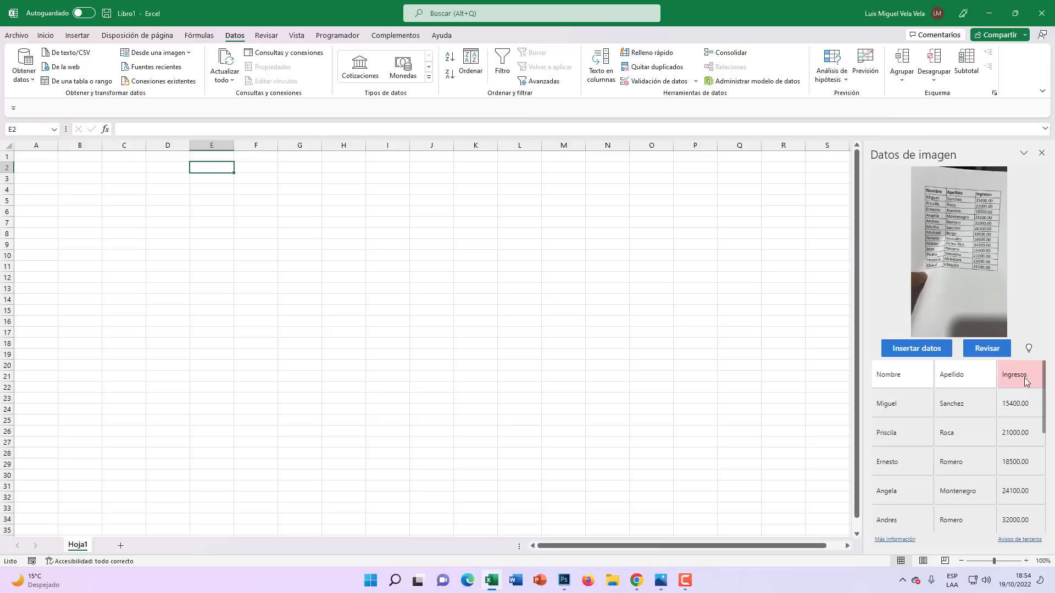
{"action": "scroll", "coordinate": [1024, 385], "scroll_direction": "down", "scroll_amount": 2}
{"action": "scroll", "coordinate": [1025, 390], "scroll_direction": "down", "scroll_amount": 3}
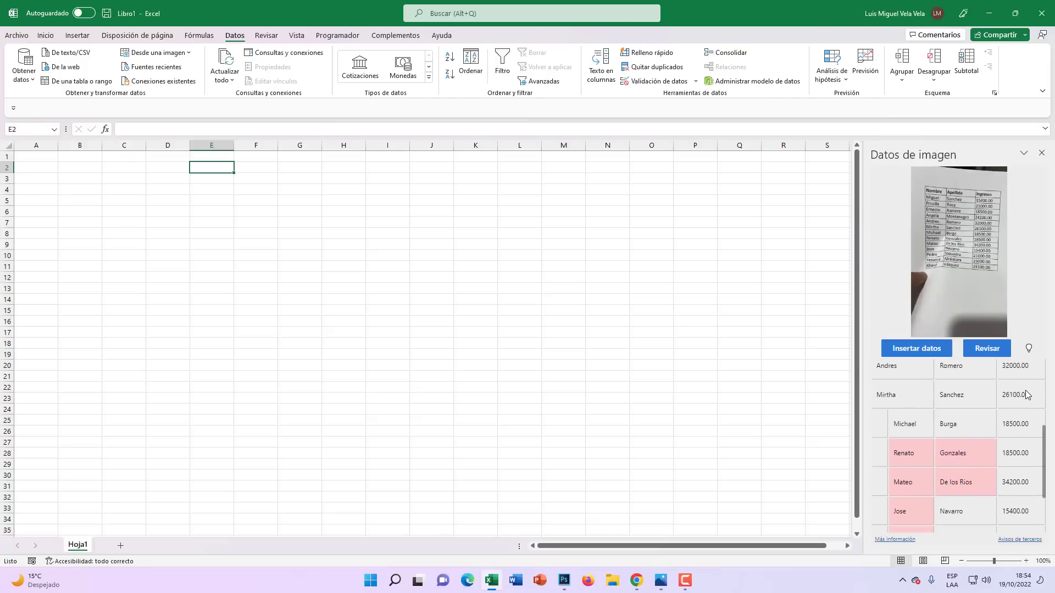
{"action": "scroll", "coordinate": [910, 457], "scroll_direction": "down", "scroll_amount": 2}
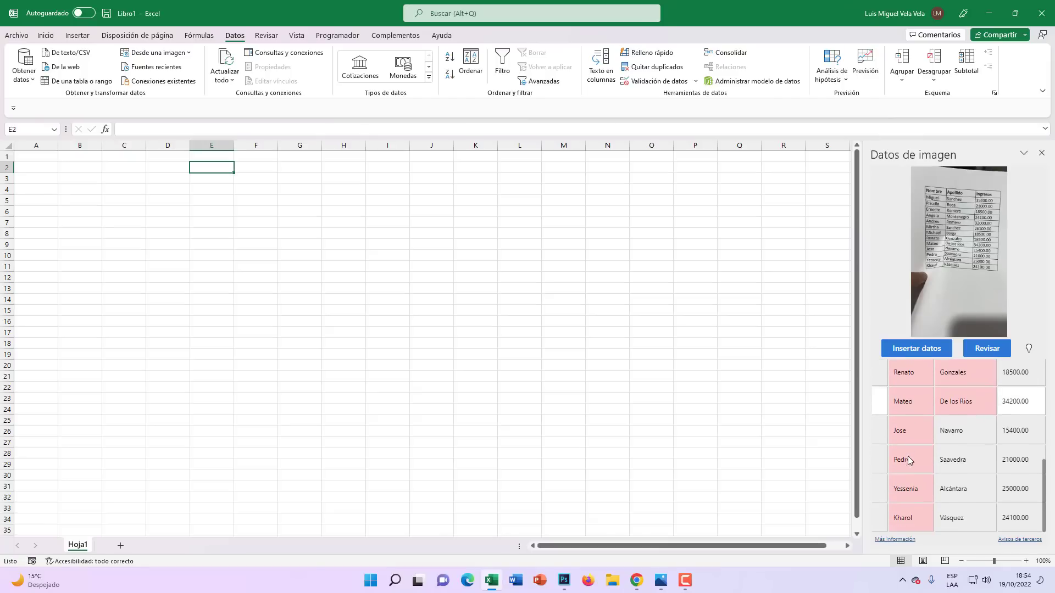
{"action": "scroll", "coordinate": [901, 487], "scroll_direction": "up", "scroll_amount": 1}
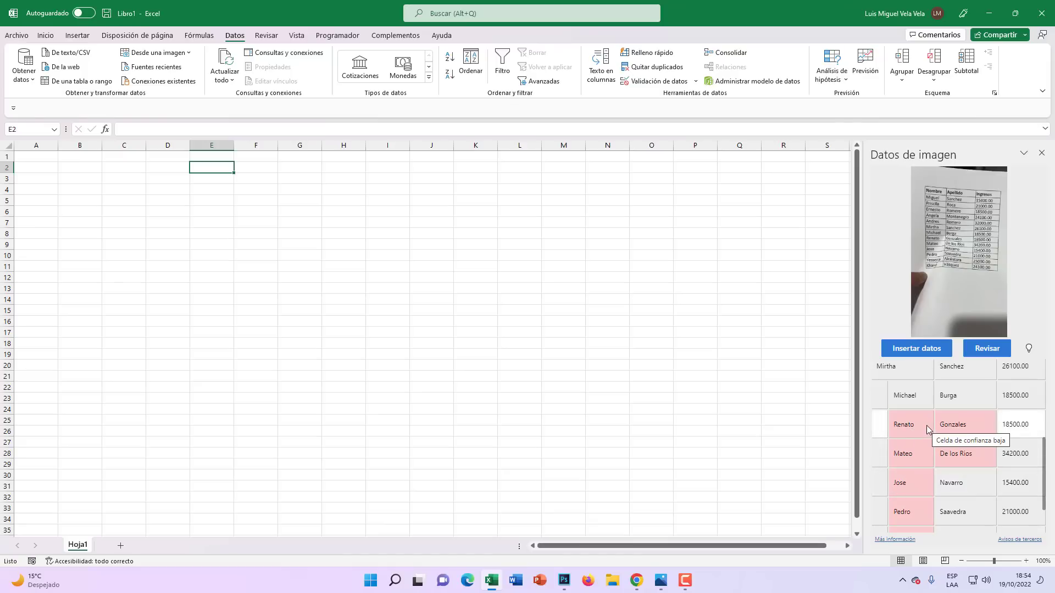
{"action": "scroll", "coordinate": [957, 461], "scroll_direction": "up", "scroll_amount": 3}
{"action": "scroll", "coordinate": [958, 440], "scroll_direction": "up", "scroll_amount": 3}
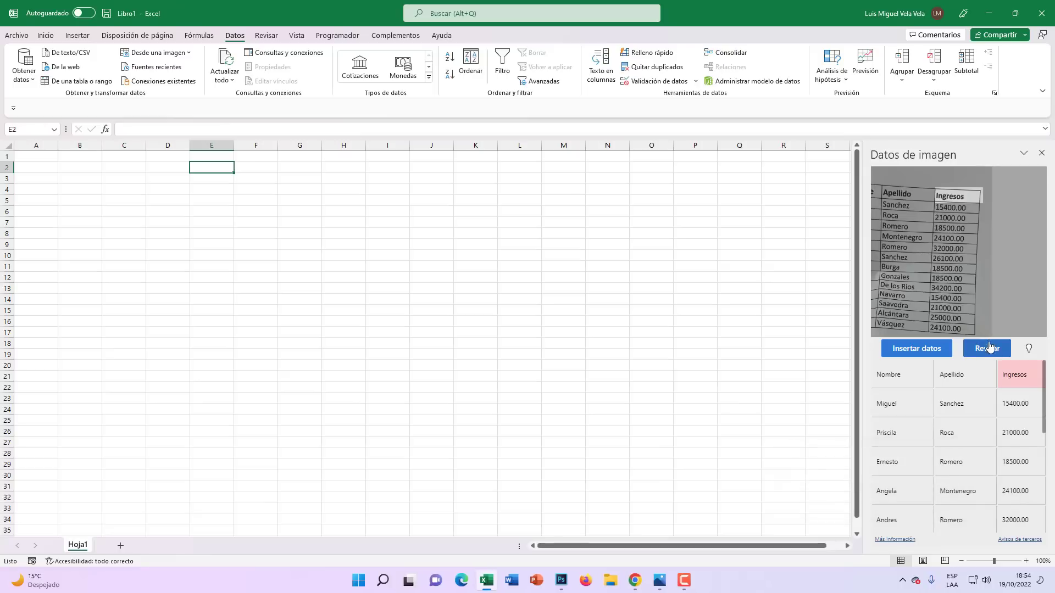
Check the flagged Ingresos header against the magnified photo and accept it.
{"action": "left_click", "coordinate": [988, 347]}
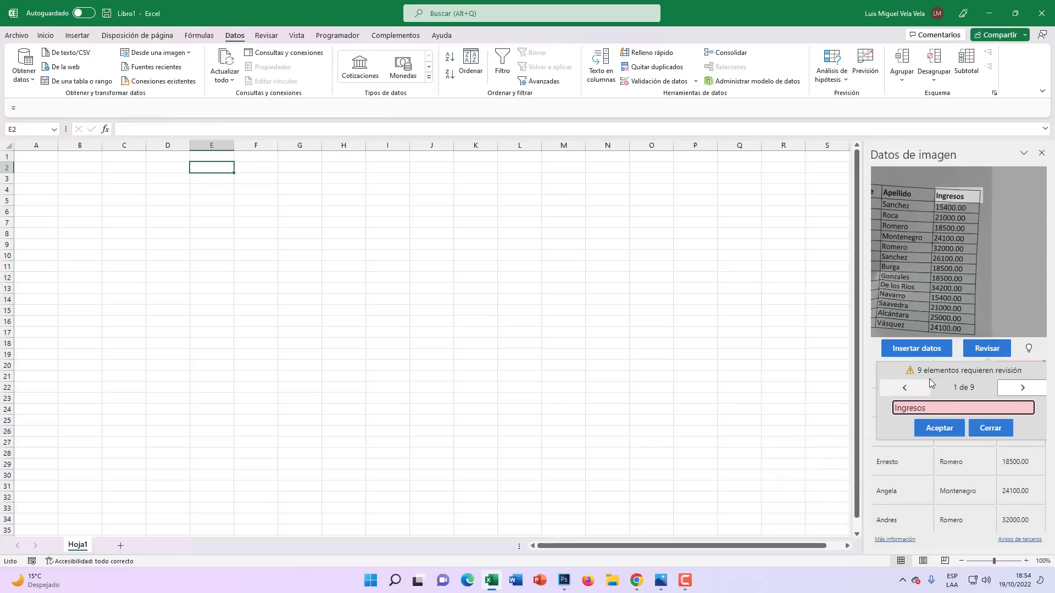
{"action": "key", "text": "super+plus"}
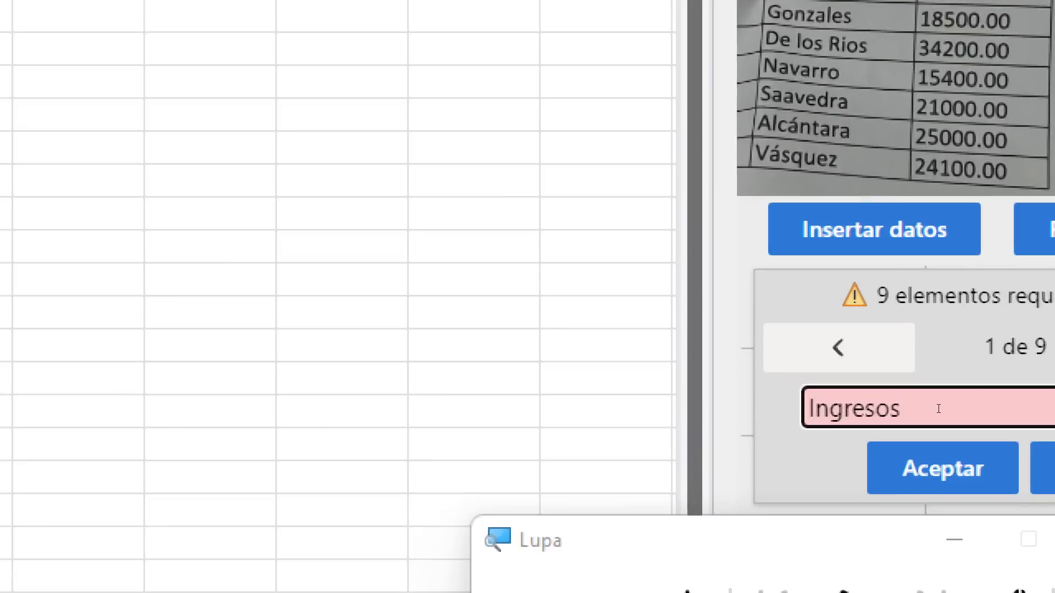
{"action": "double_click", "coordinate": [939, 408]}
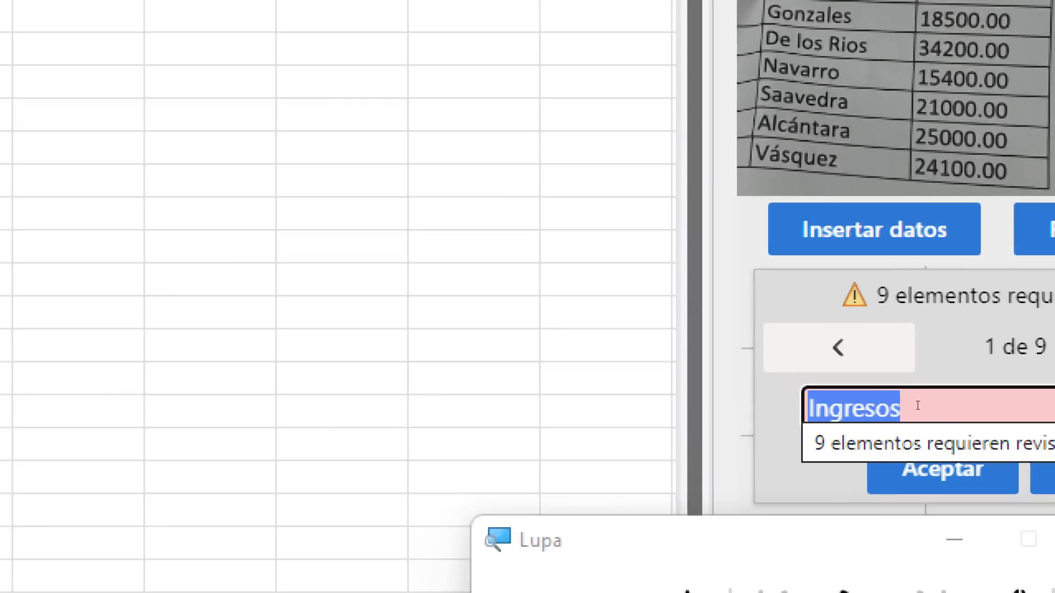
{"action": "key", "text": "super+Escape"}
{"action": "left_click", "coordinate": [987, 352]}
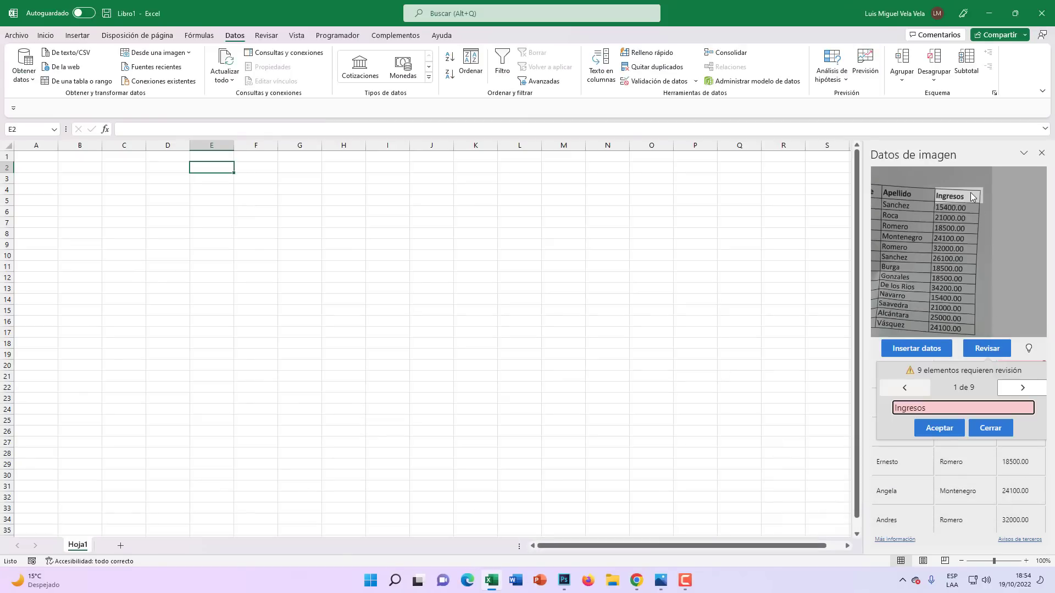
{"action": "key", "text": "super+plus"}
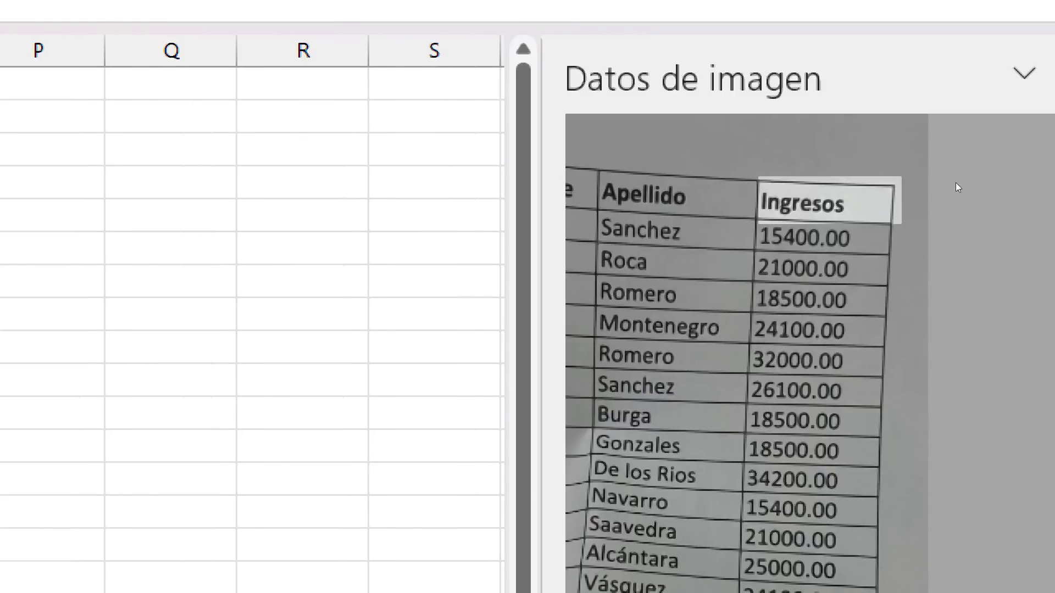
{"action": "key", "text": "super+minus"}
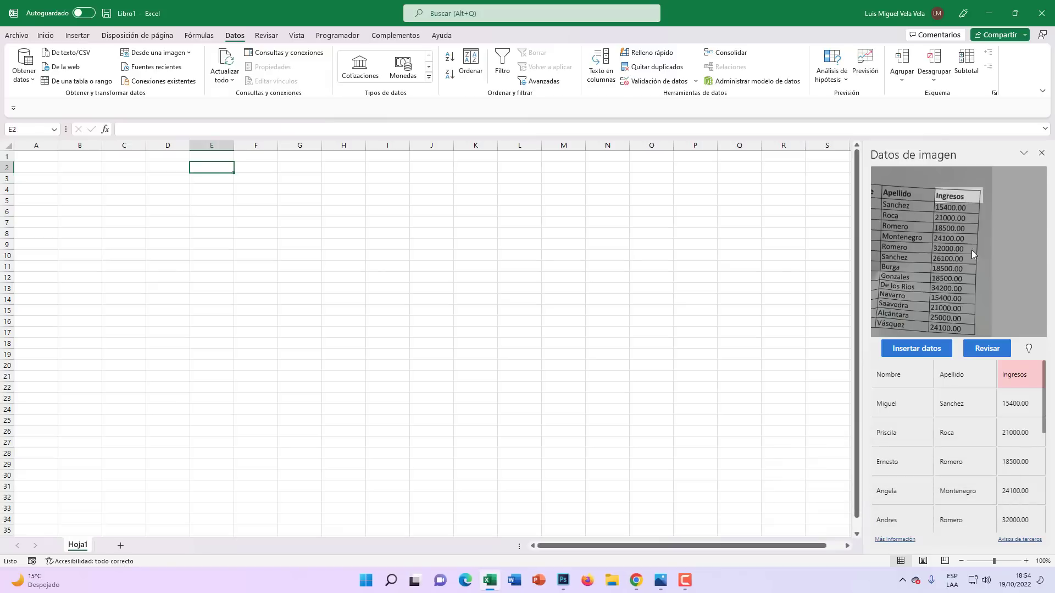
{"action": "left_click", "coordinate": [983, 351]}
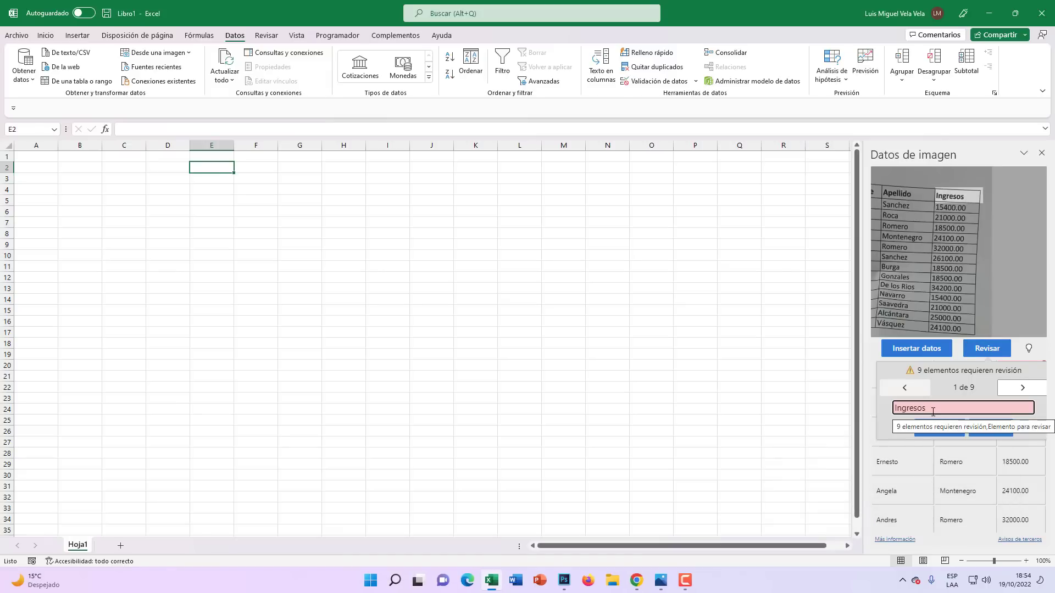
{"action": "left_click", "coordinate": [950, 428]}
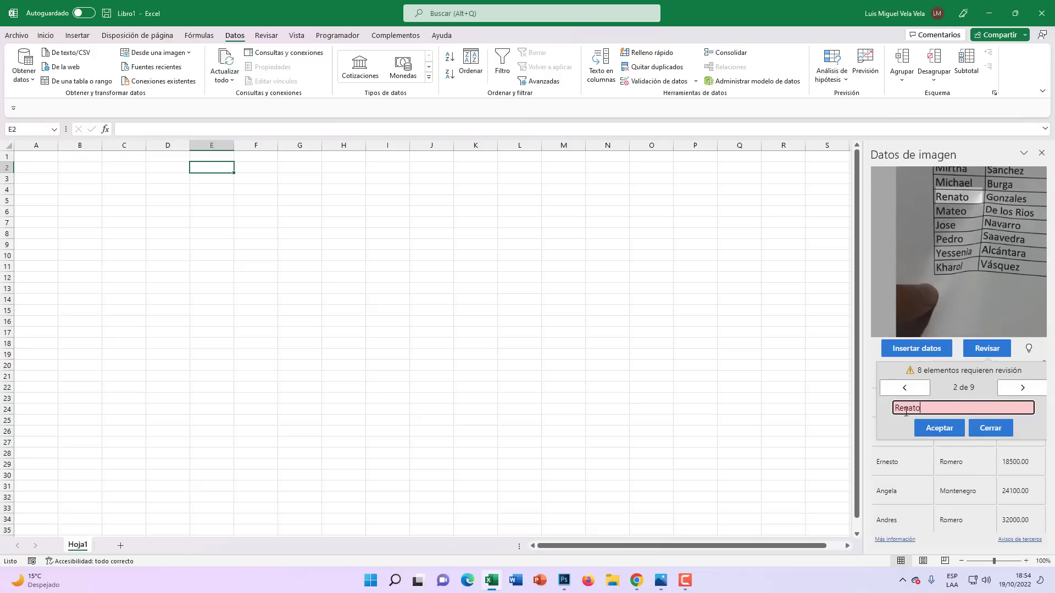
{"action": "double_click", "coordinate": [921, 411]}
{"action": "left_click", "coordinate": [940, 431]}
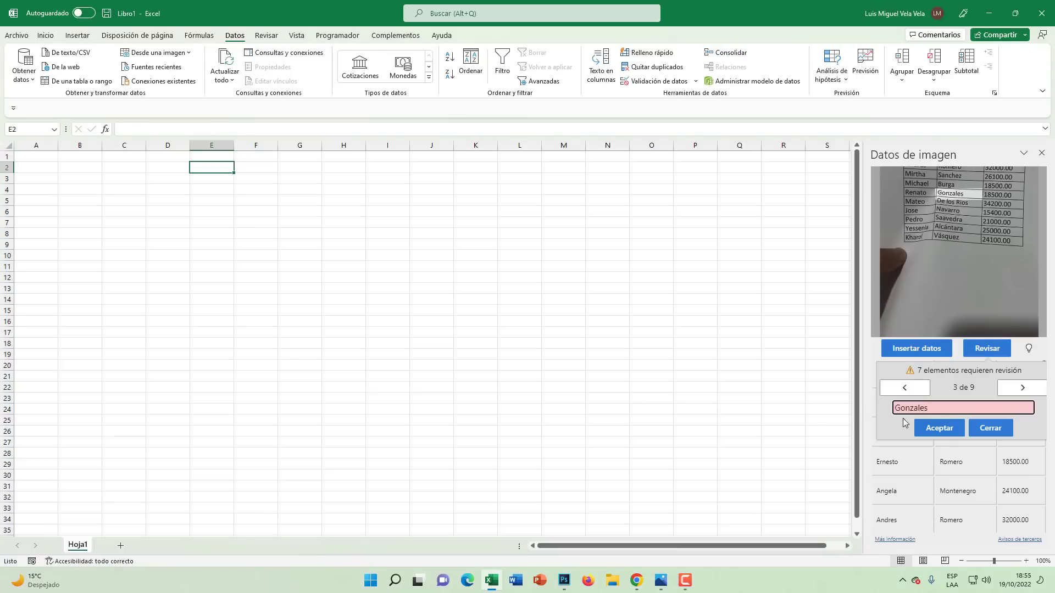
{"action": "left_click", "coordinate": [934, 428]}
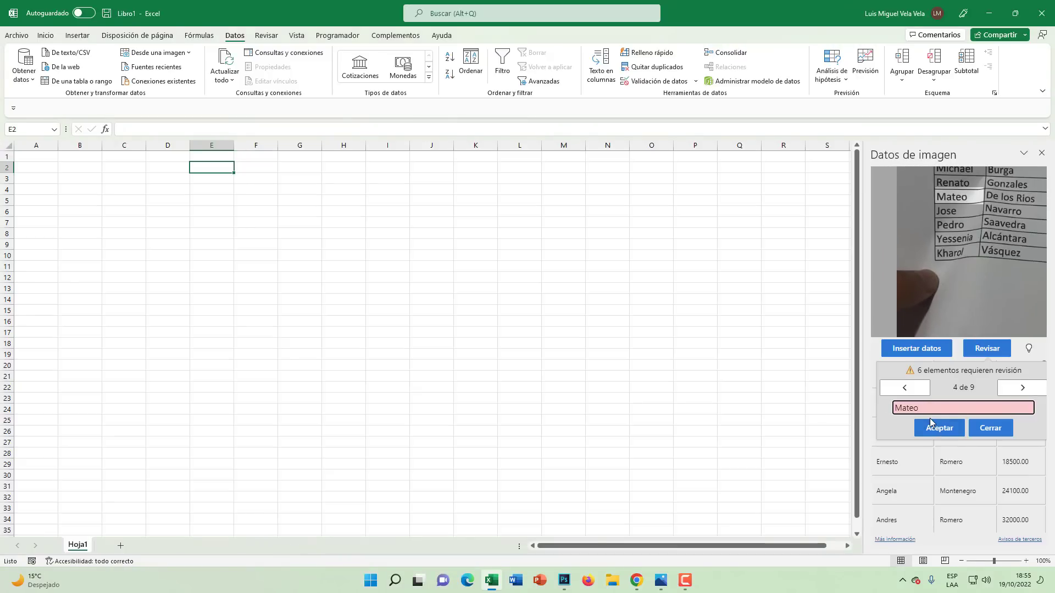
{"action": "left_click", "coordinate": [934, 428]}
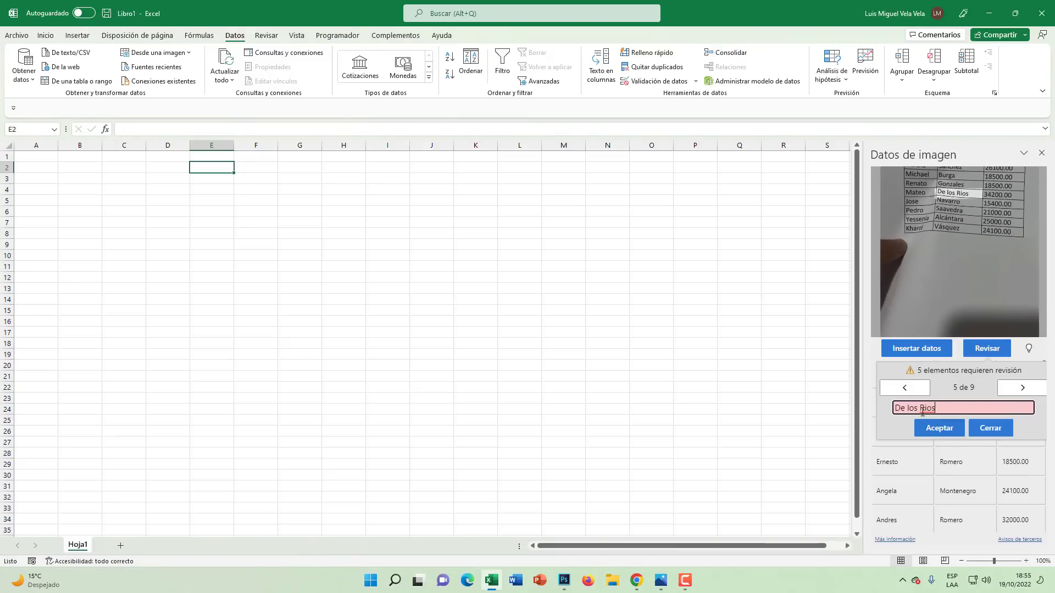
{"action": "right_click", "coordinate": [989, 411]}
{"action": "left_click", "coordinate": [934, 425]}
{"action": "left_click", "coordinate": [938, 436]}
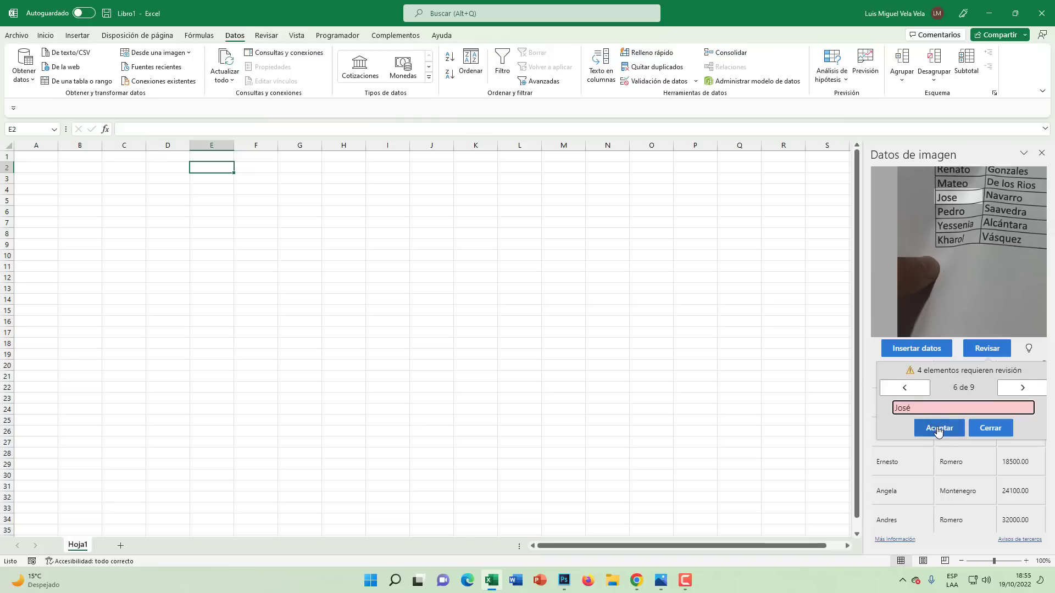
Accept the Jose, Pedro, Yessenia and Kharol entries to finish the review.
{"action": "left_click", "coordinate": [936, 430]}
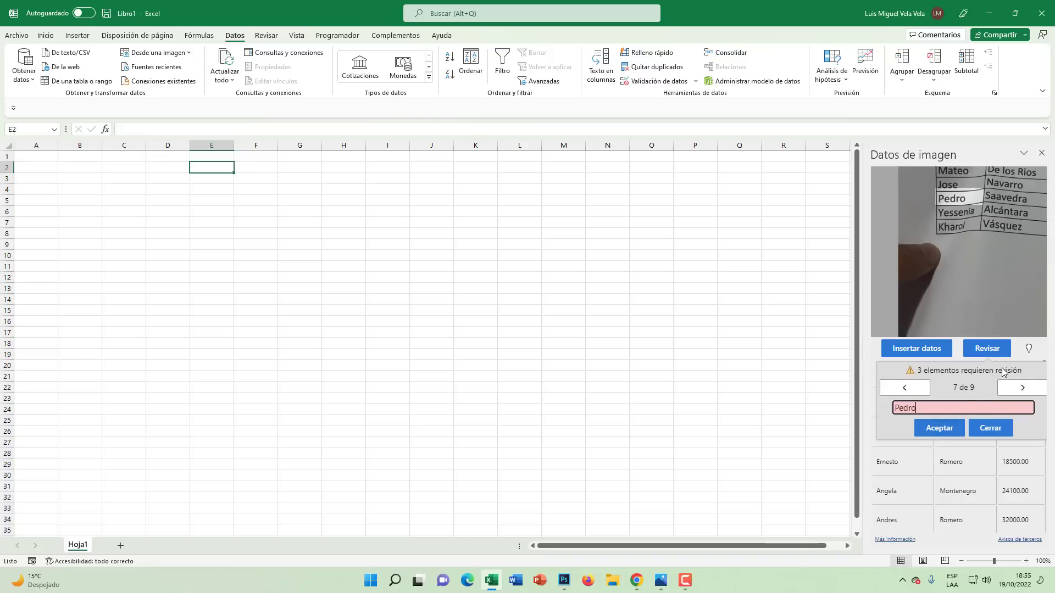
{"action": "left_click", "coordinate": [948, 434]}
{"action": "left_click", "coordinate": [948, 432]}
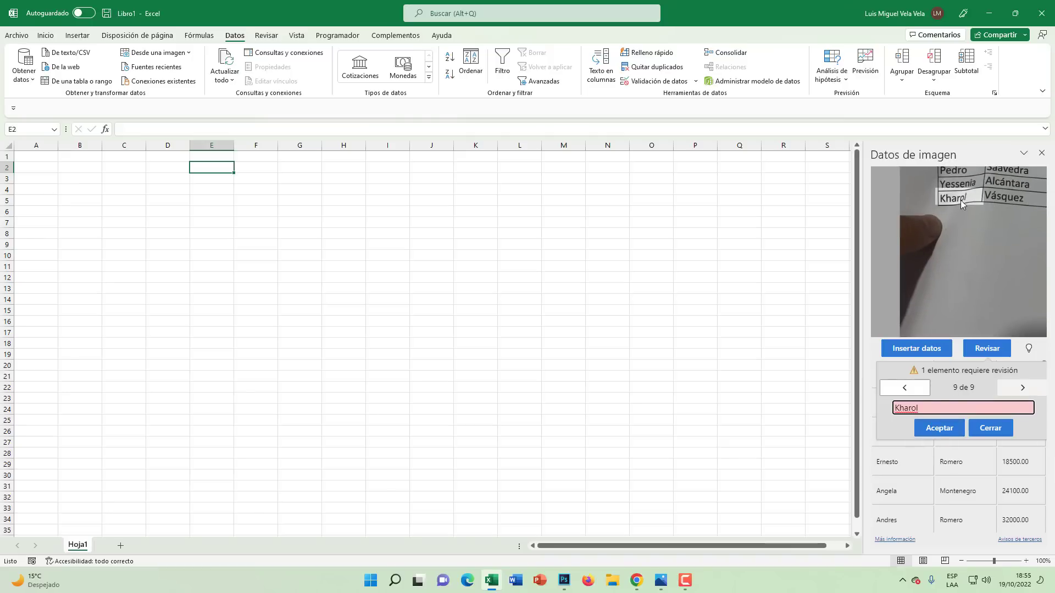
{"action": "left_click", "coordinate": [939, 437]}
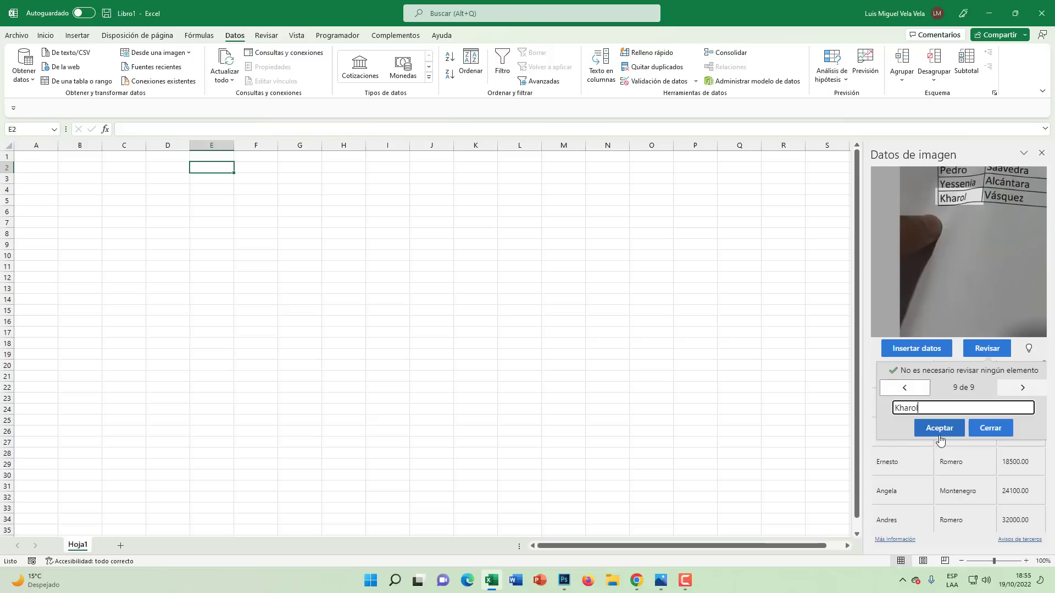
{"action": "left_click", "coordinate": [939, 431]}
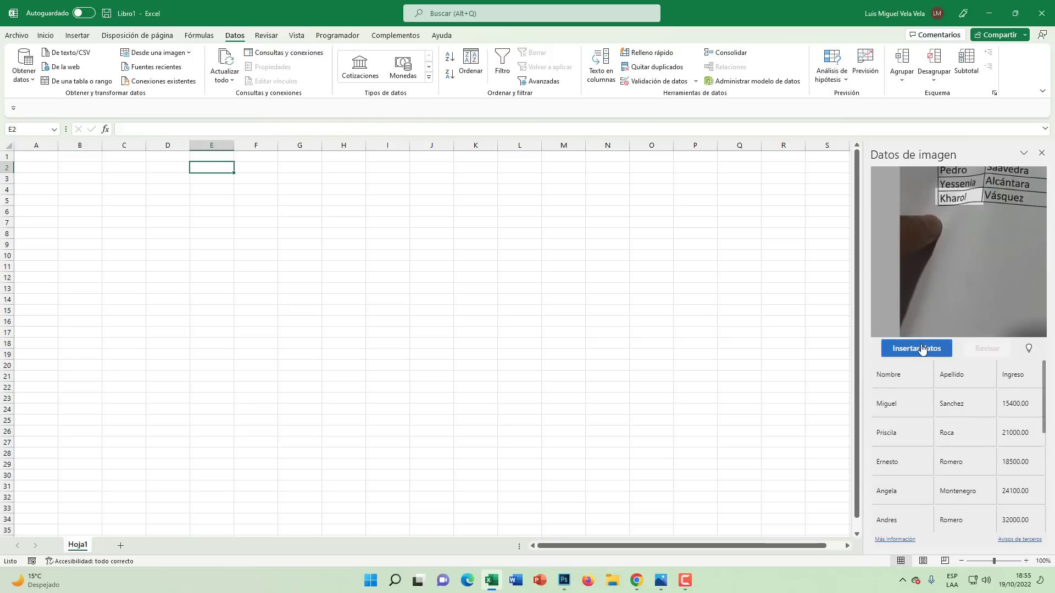
Insert the extracted Nombre, Apellido and Ingreso table into the sheet at E2.
{"action": "key", "text": "super+plus"}
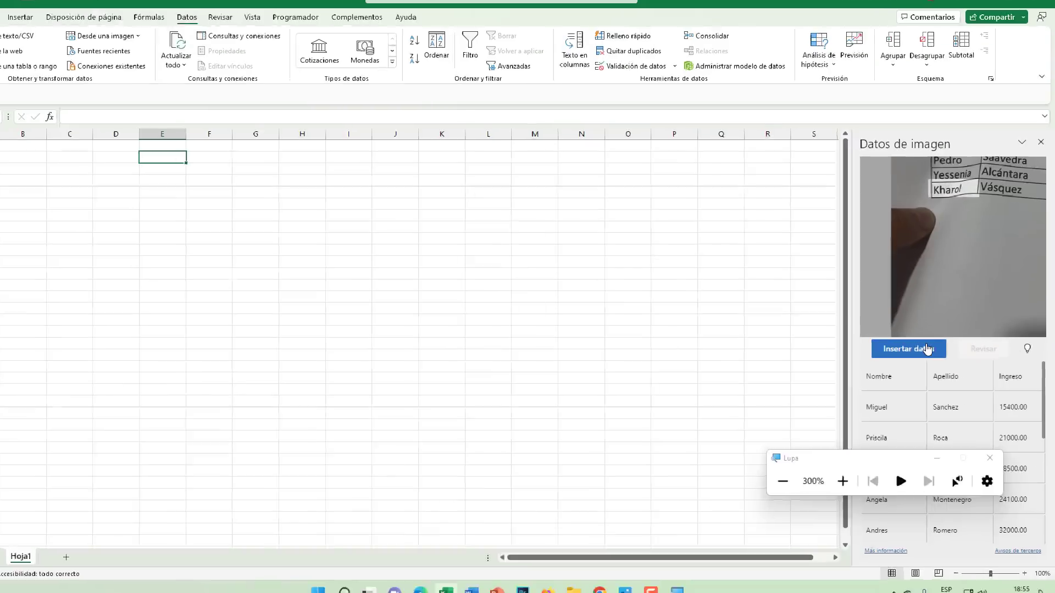
{"action": "key", "text": "super+Escape"}
{"action": "left_click", "coordinate": [927, 350]}
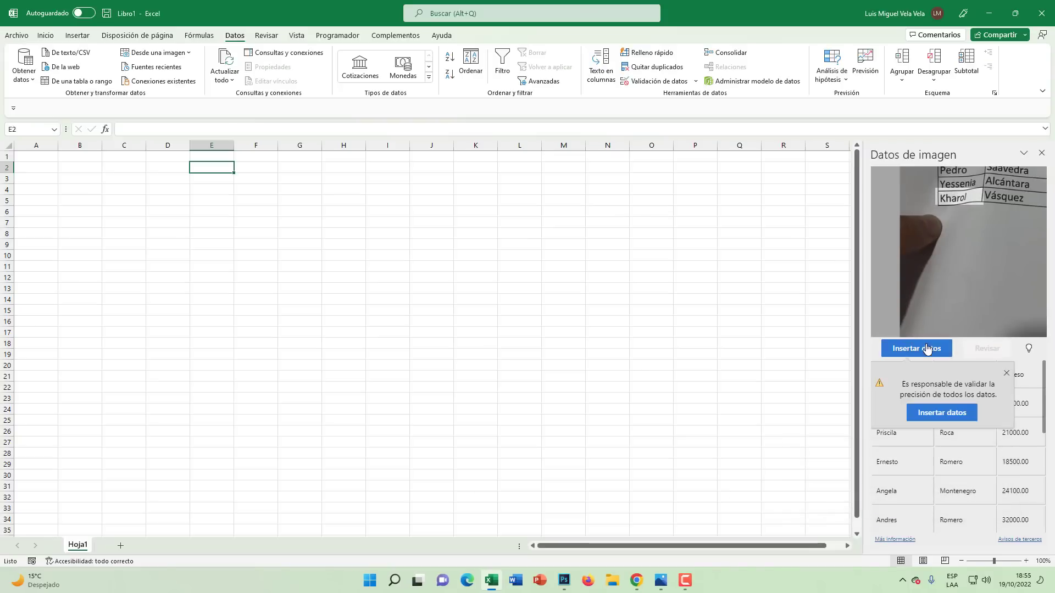
{"action": "left_click", "coordinate": [932, 413]}
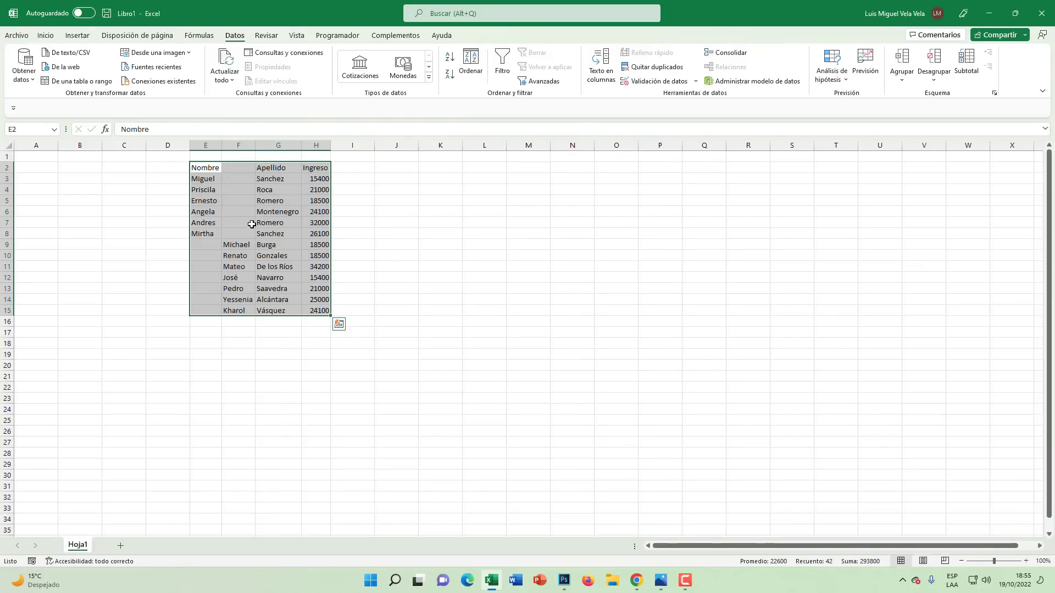
Select E9:E15 and the shifted names Michael to Kharol in F9:F15 to inspect the misalignment.
{"action": "left_click", "coordinate": [218, 246]}
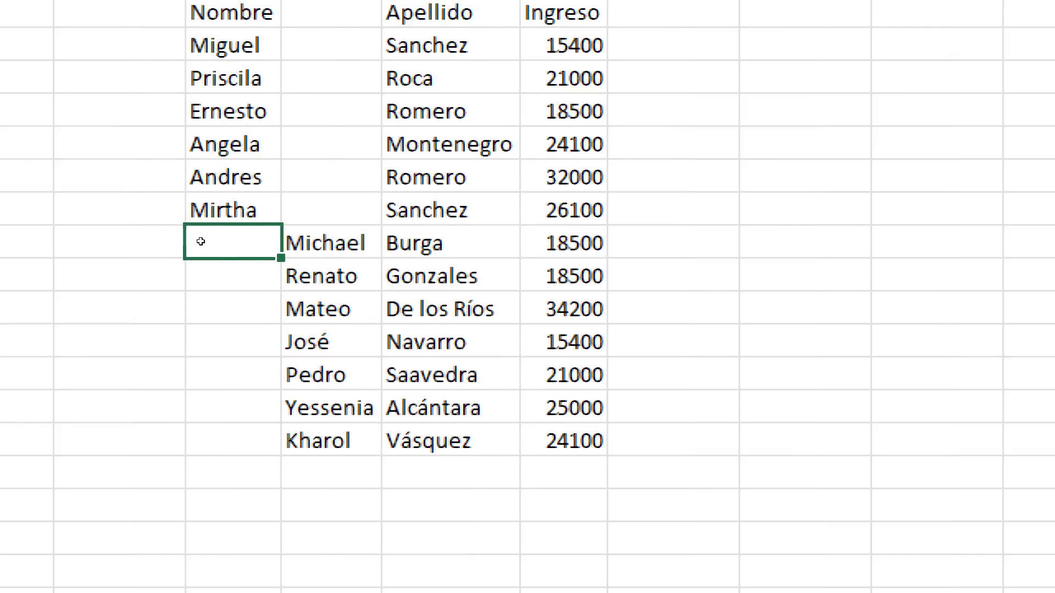
{"action": "left_click_drag", "start_coordinate": [202, 247], "coordinate": [202, 440]}
{"action": "key", "text": "ctrl+e"}
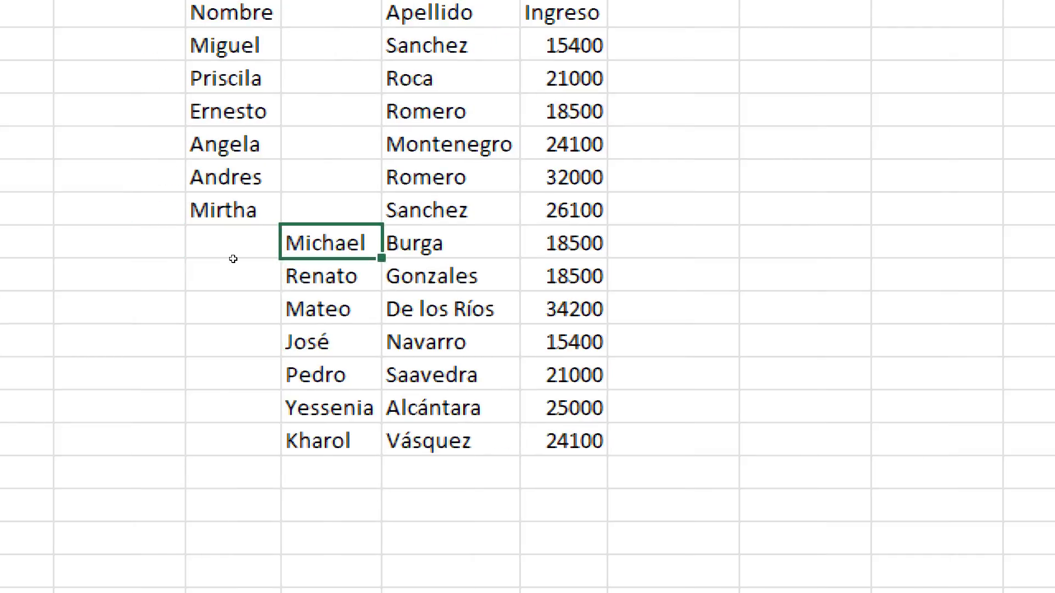
{"action": "left_click", "coordinate": [213, 254]}
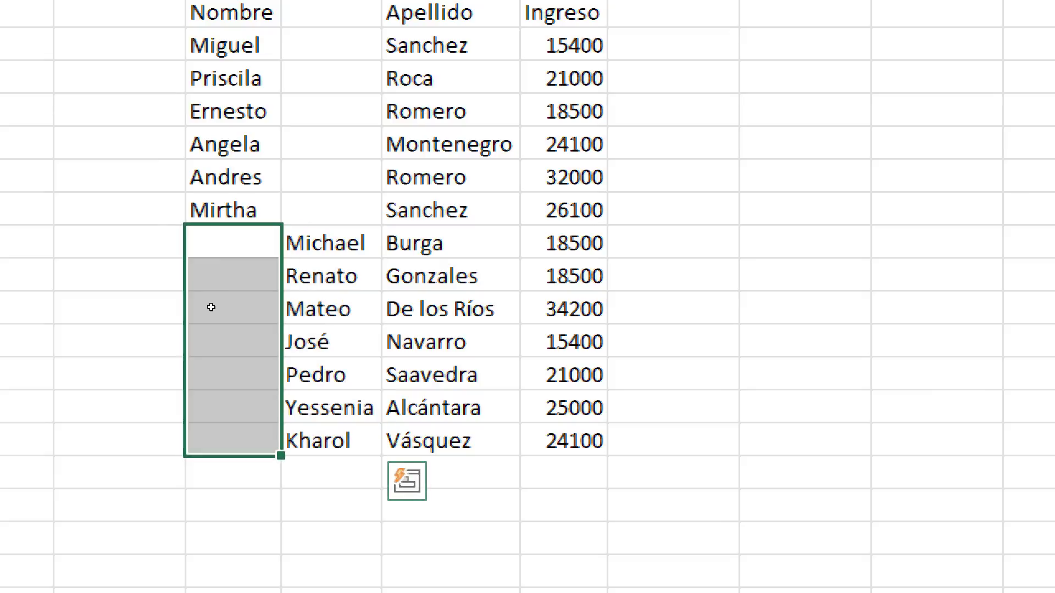
{"action": "key", "text": "ctrl+z"}
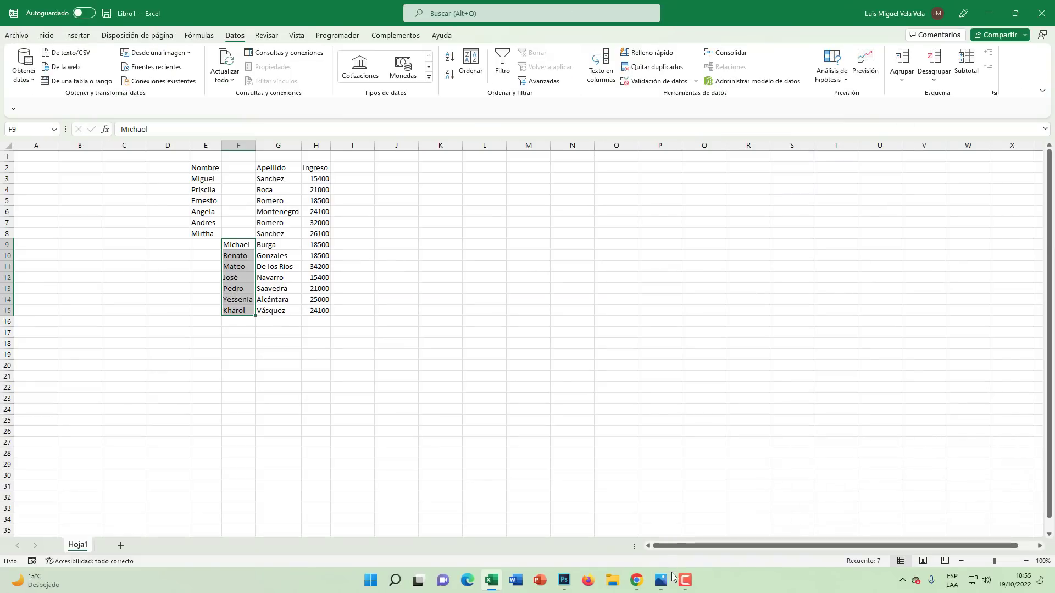
Bring up 2022.jfif in Photos and open it for editing.
{"action": "mouse_move", "coordinate": [660, 580]}
{"action": "left_click", "coordinate": [710, 535]}
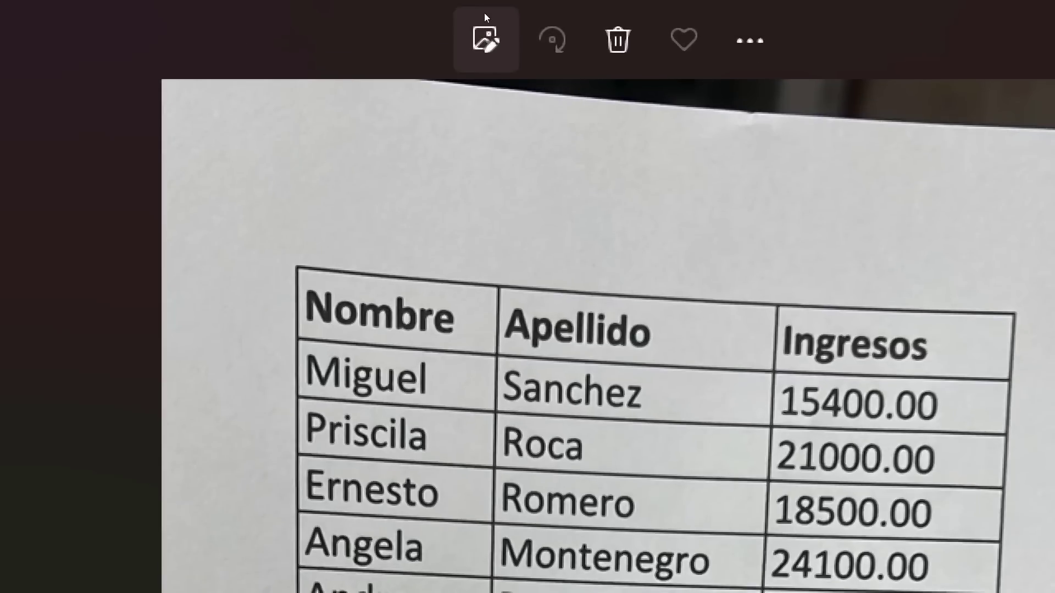
{"action": "left_click", "coordinate": [484, 13]}
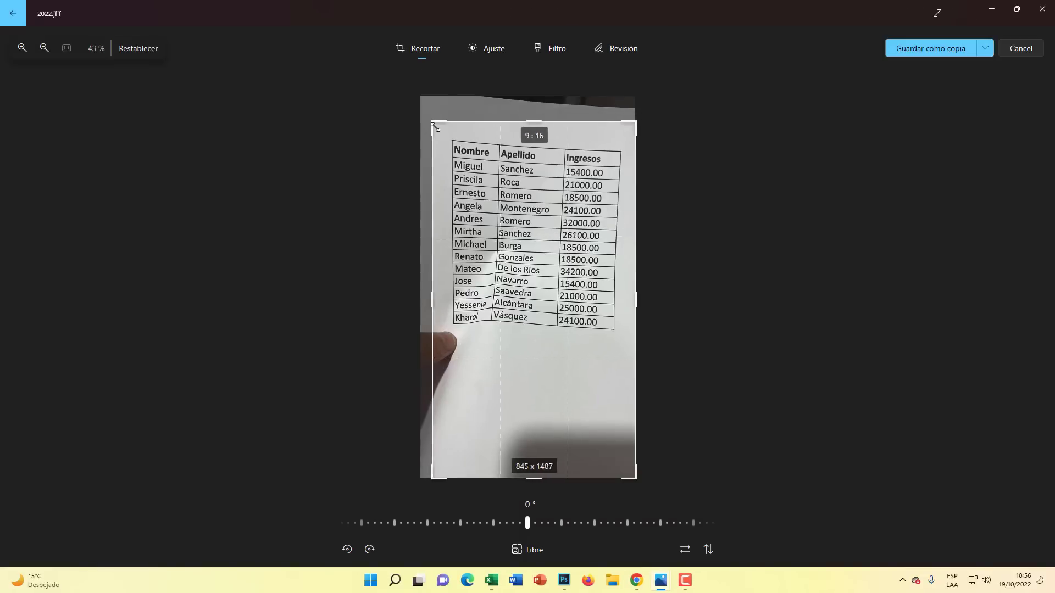
Crop the photo tightly around the printed table's edges and last row.
{"action": "left_click_drag", "start_coordinate": [422, 99], "coordinate": [446, 137]}
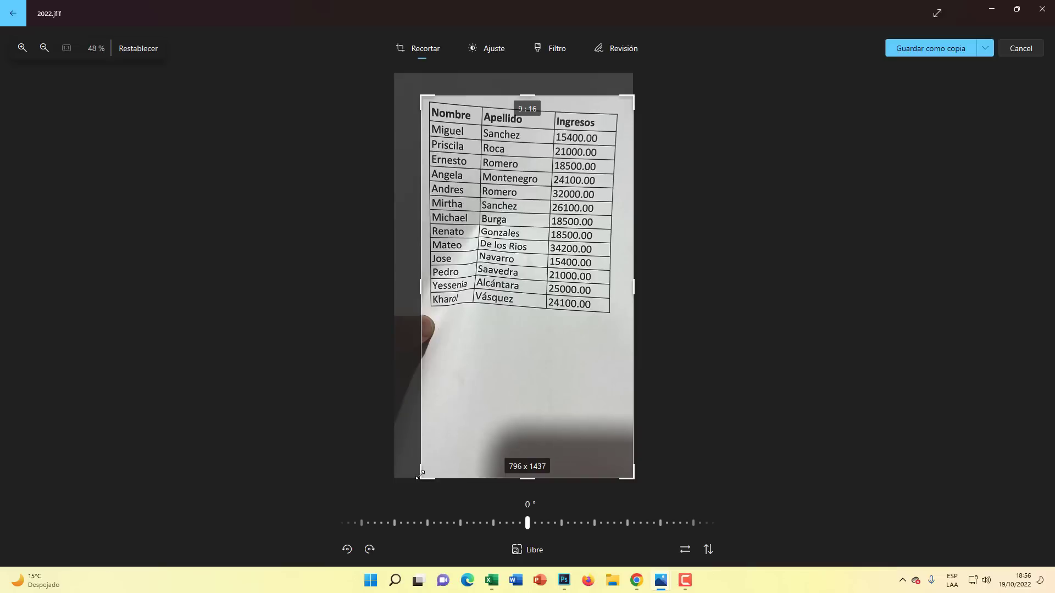
{"action": "left_click_drag", "start_coordinate": [421, 477], "coordinate": [430, 314]}
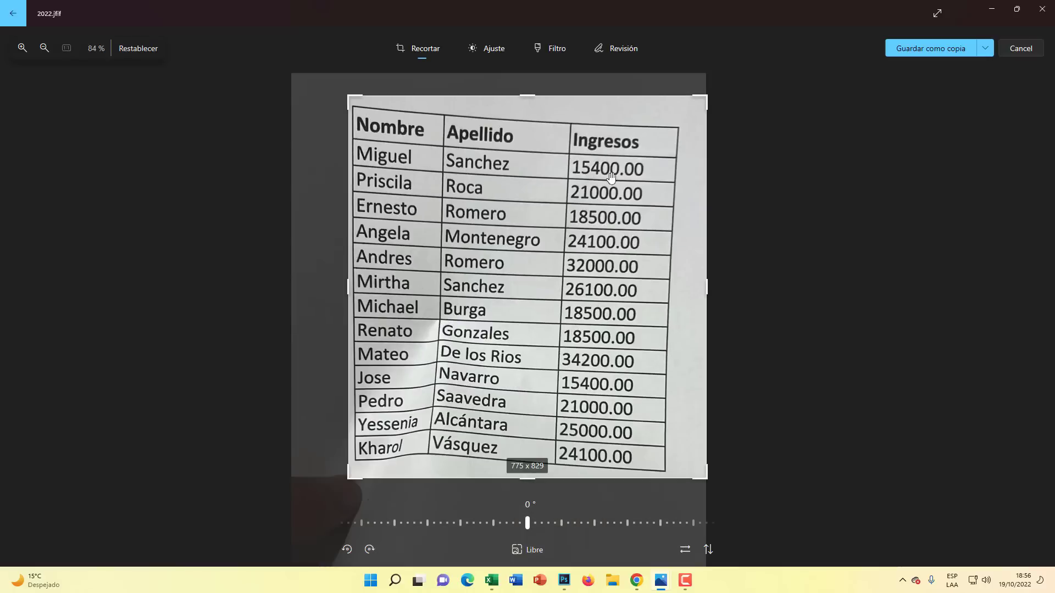
{"action": "left_click_drag", "start_coordinate": [693, 100], "coordinate": [687, 104]}
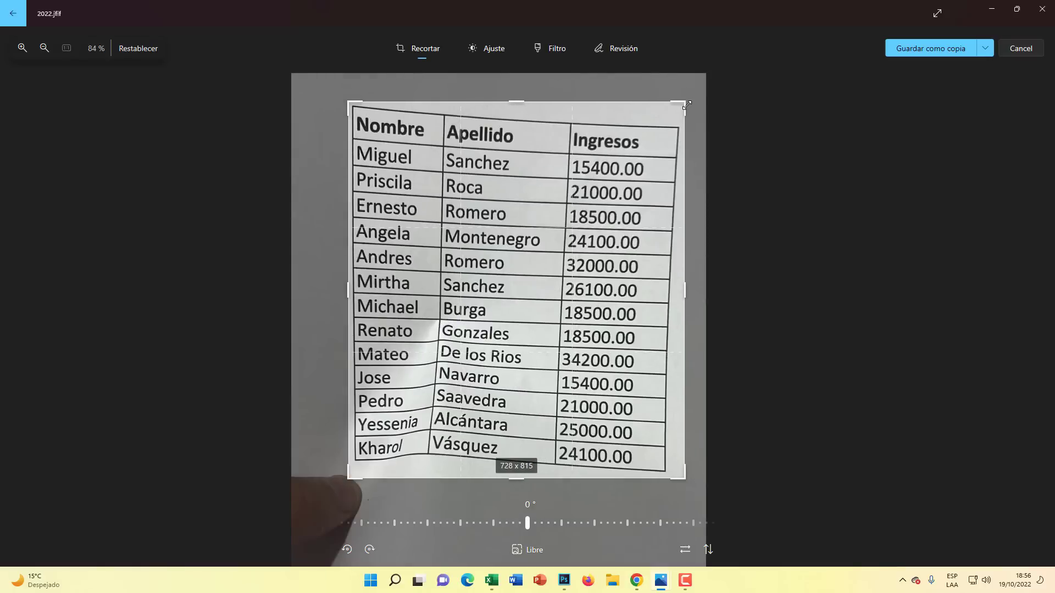
{"action": "left_click_drag", "start_coordinate": [527, 478], "coordinate": [527, 471]}
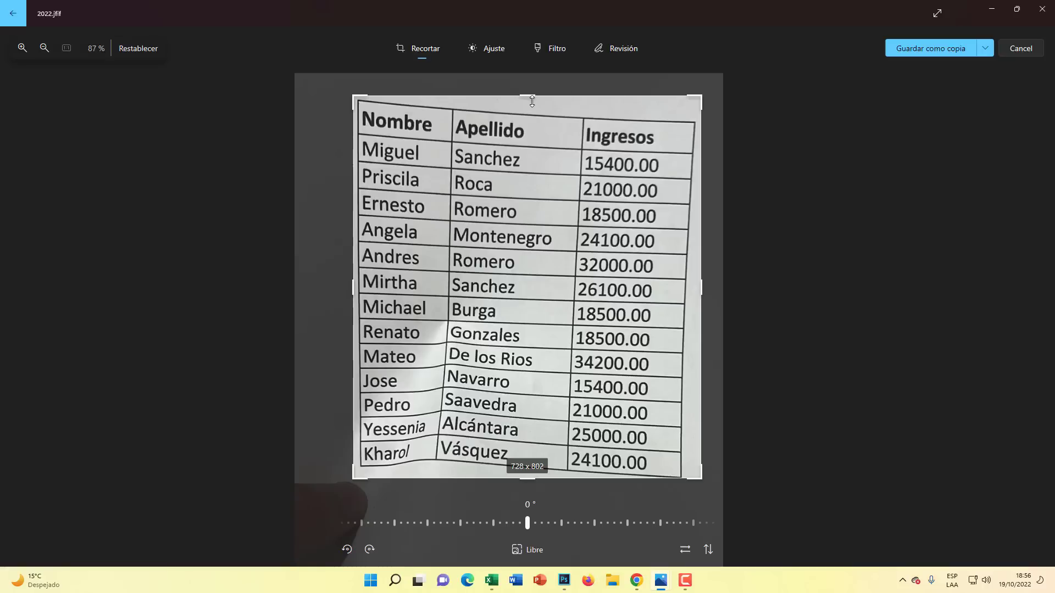
{"action": "left_click_drag", "start_coordinate": [691, 100], "coordinate": [689, 100]}
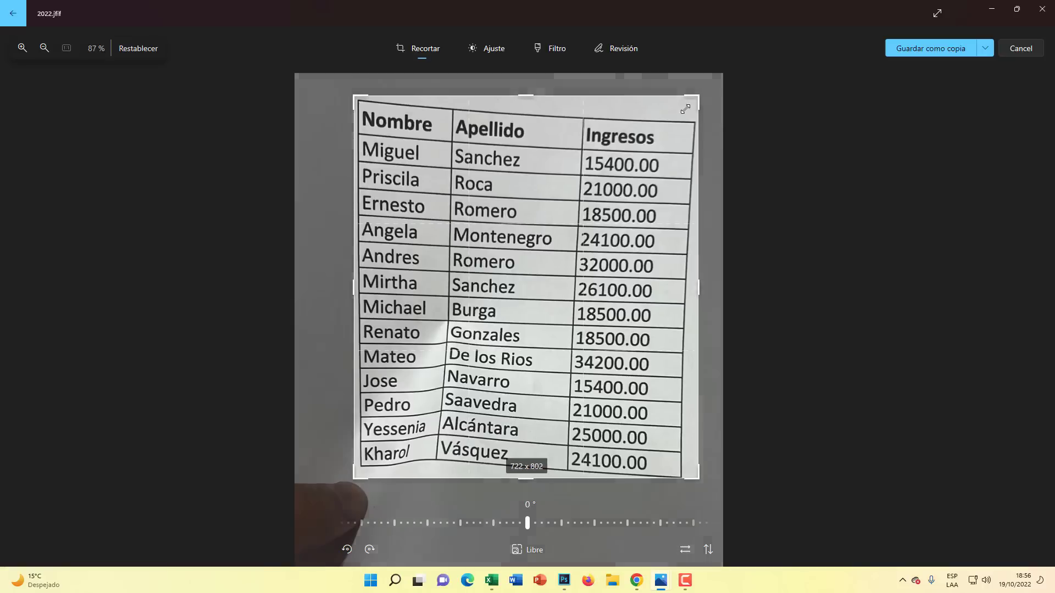
{"action": "left_click_drag", "start_coordinate": [521, 478], "coordinate": [523, 482]}
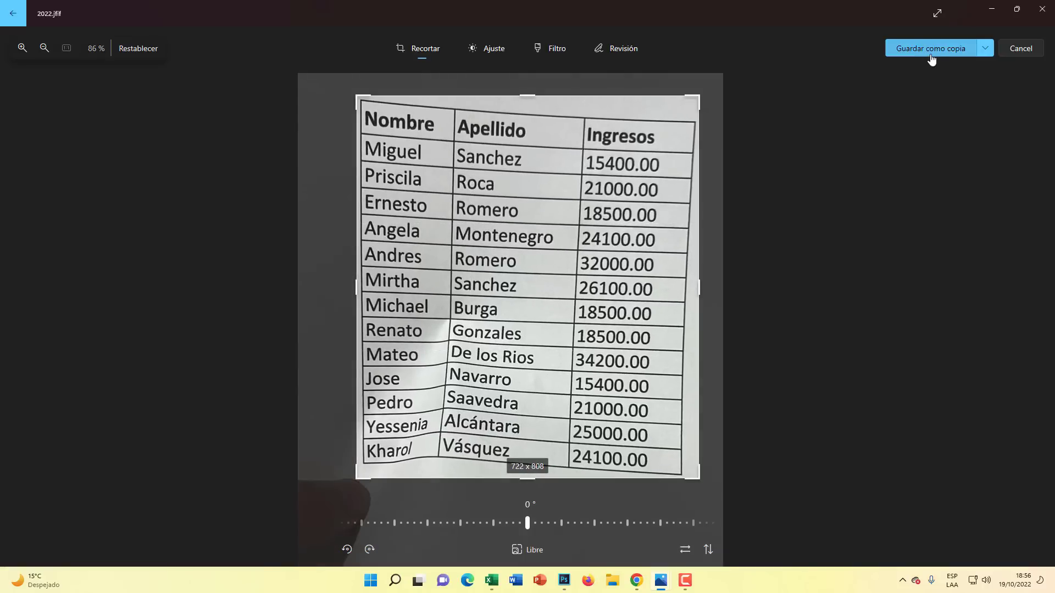
Save the cropped image as a copy named 2025.jpg.
{"action": "left_click", "coordinate": [935, 54]}
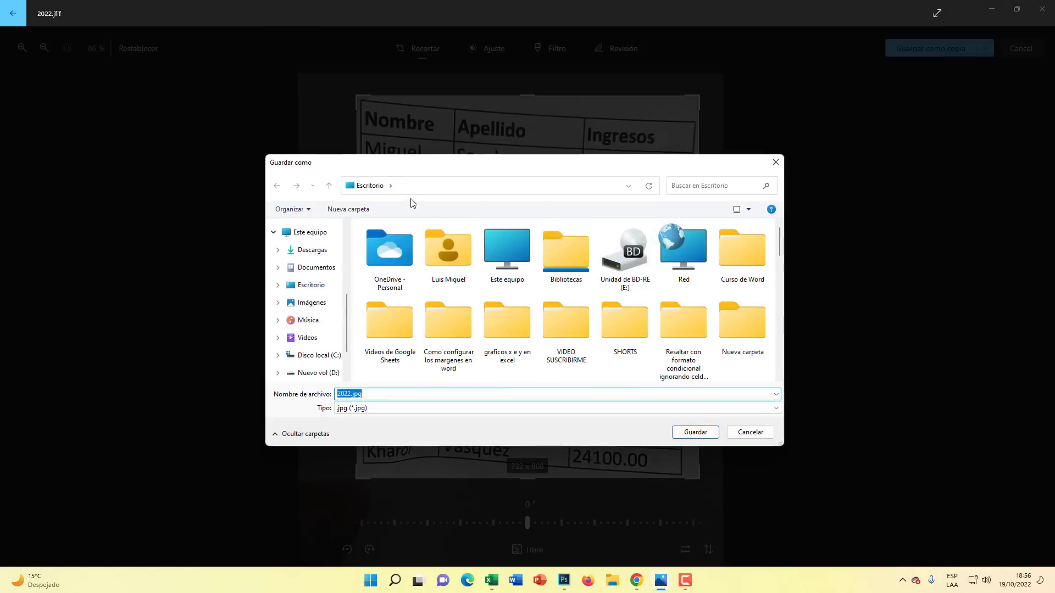
{"action": "left_click", "coordinate": [347, 394]}
{"action": "double_click", "coordinate": [347, 394]}
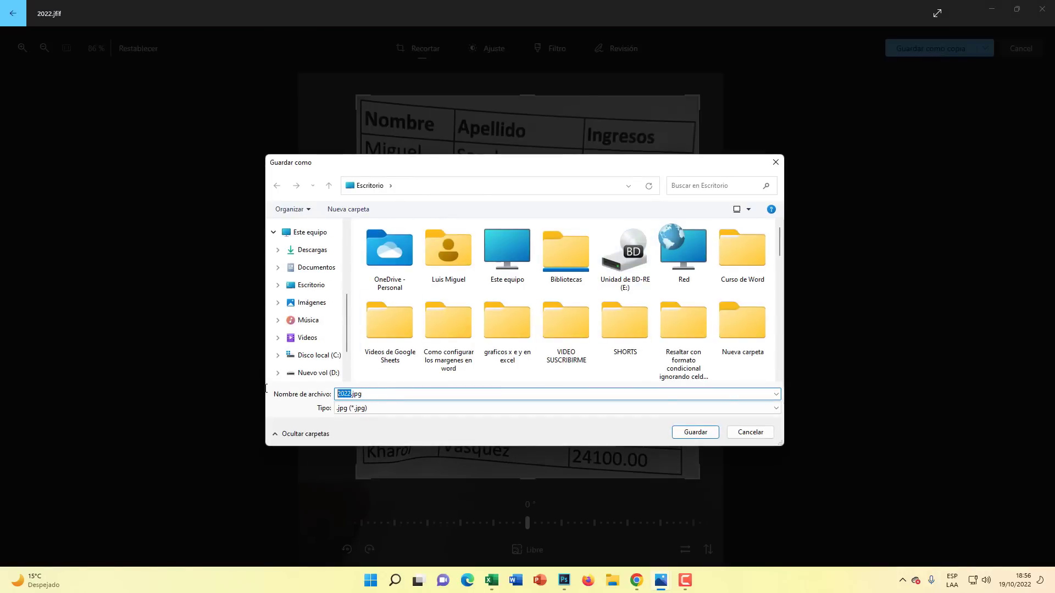
{"action": "type", "text": "2"}
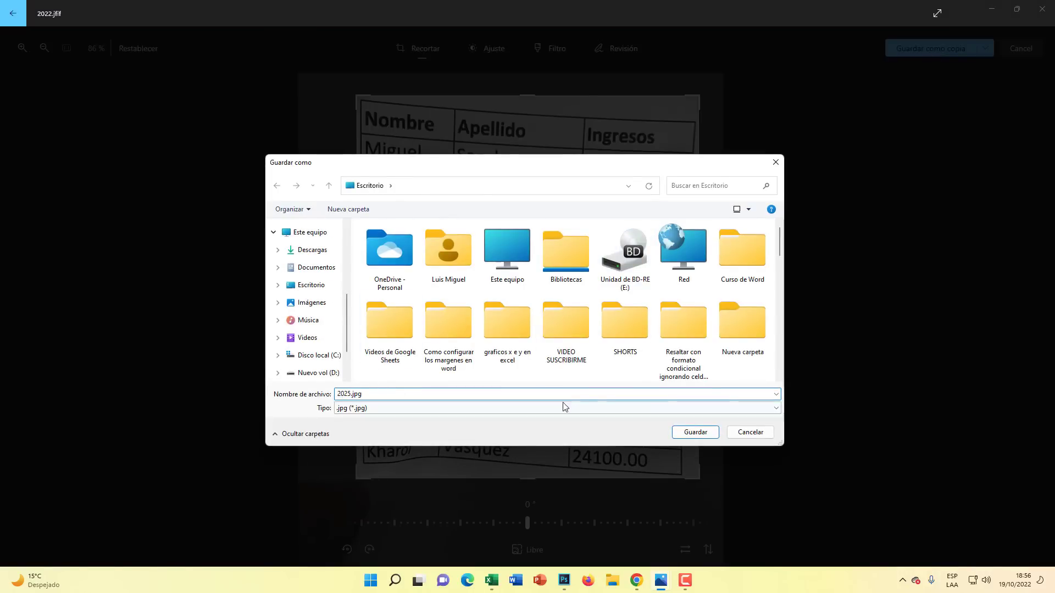
{"action": "left_click", "coordinate": [695, 432]}
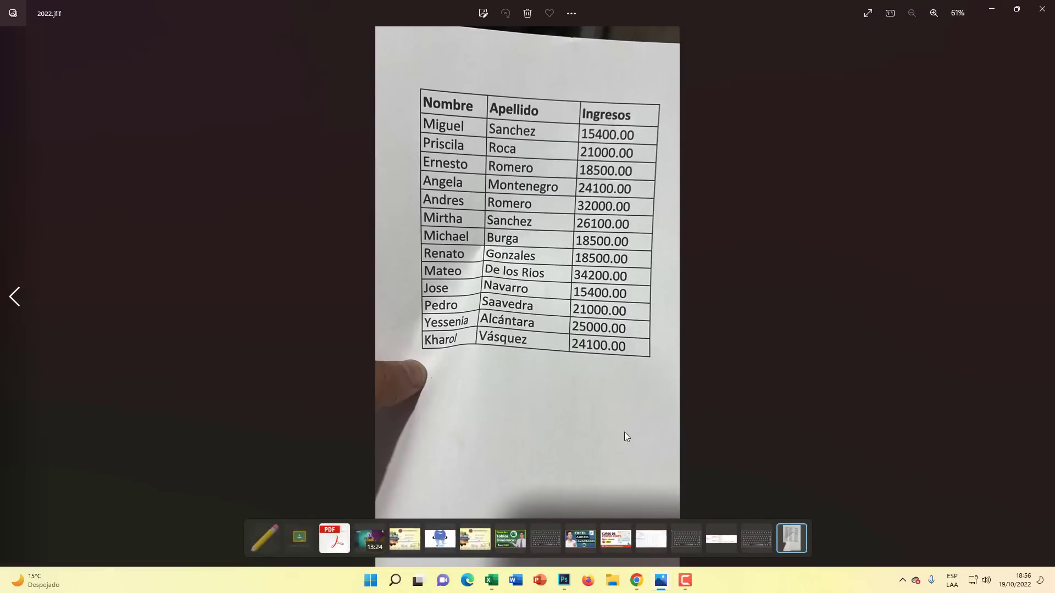
Add sheet Hoja2 and import the cropped Desktop\2025.jpg table via Data from Picture.
{"action": "left_click", "coordinate": [491, 581]}
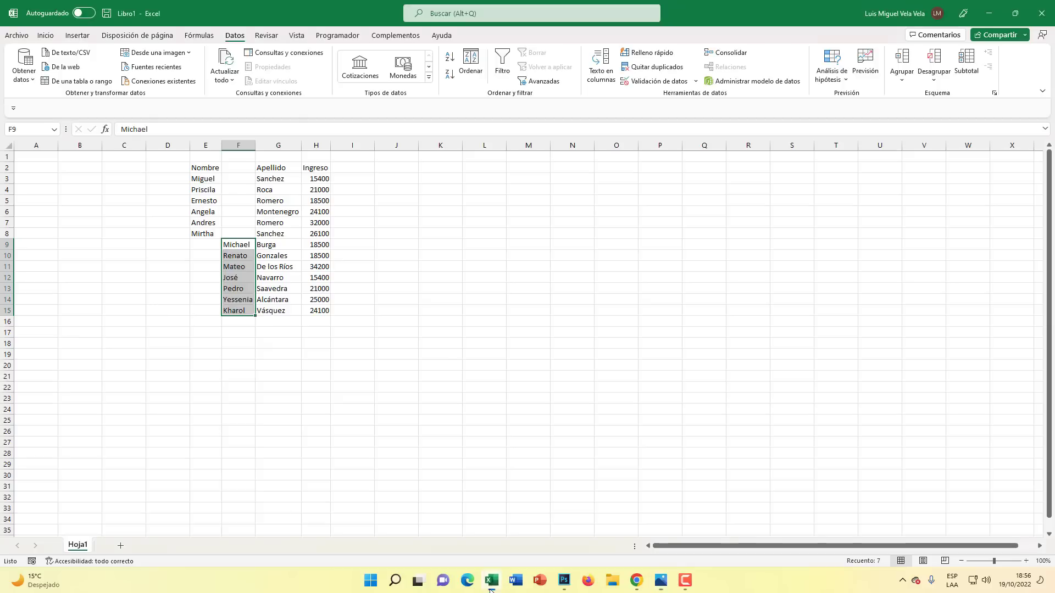
{"action": "left_click", "coordinate": [121, 546]}
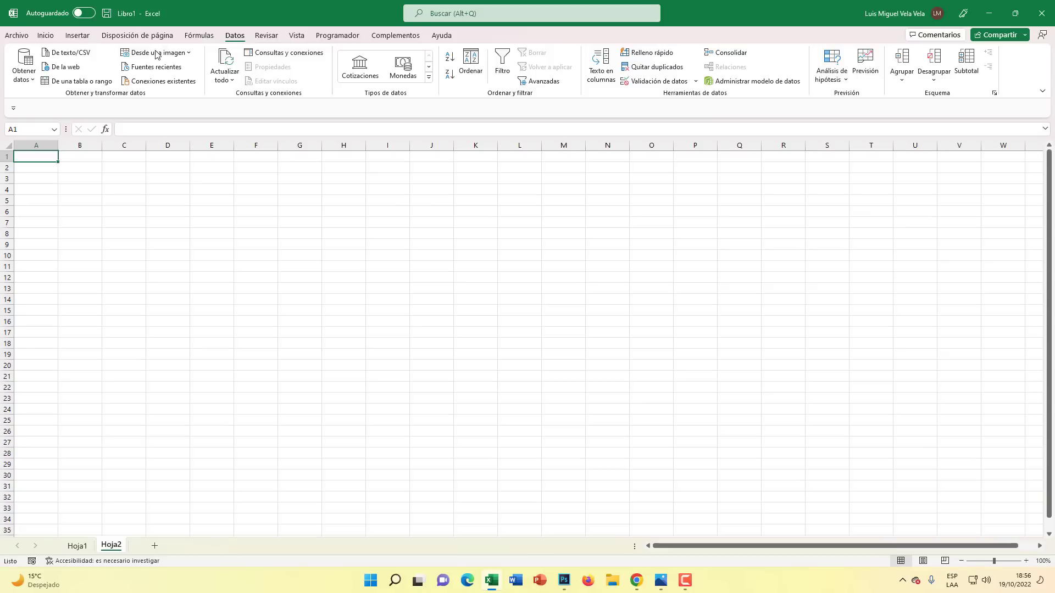
{"action": "key", "text": "super+plus"}
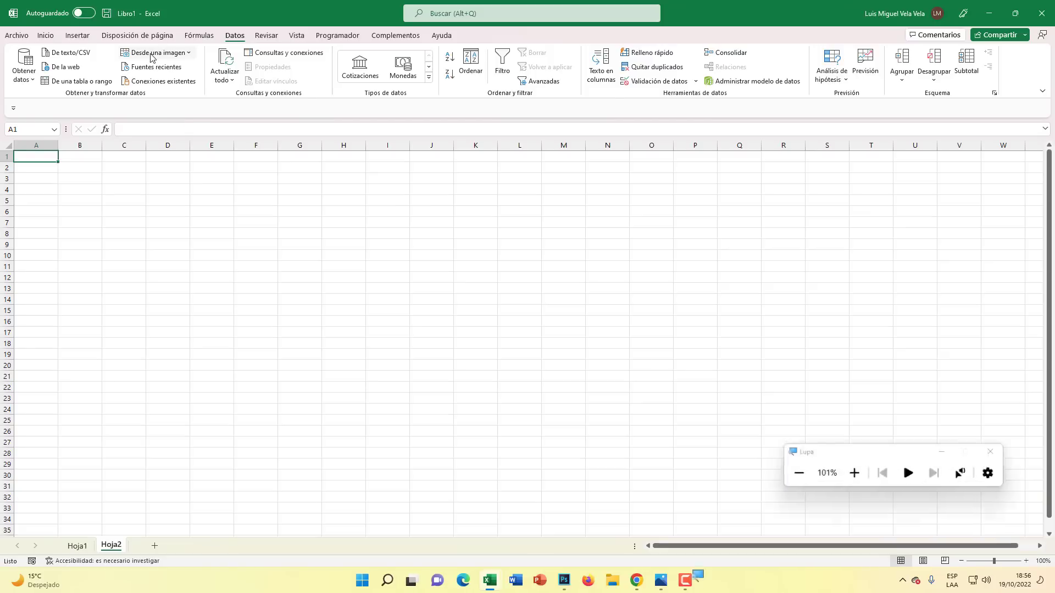
{"action": "left_click", "coordinate": [152, 57]}
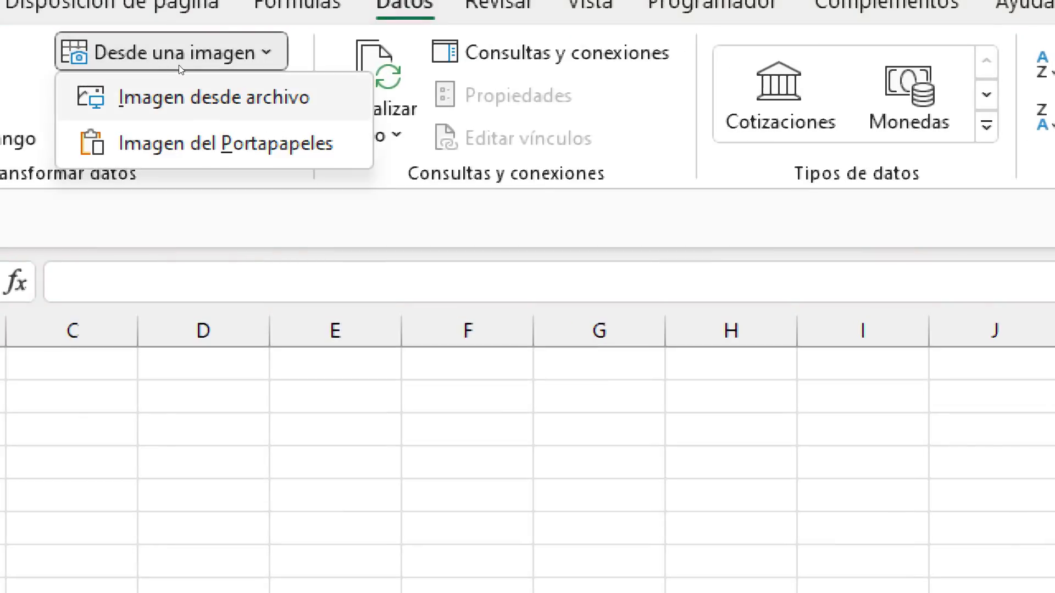
{"action": "left_click", "coordinate": [181, 97]}
{"action": "key", "text": "super+Escape"}
{"action": "left_click", "coordinate": [314, 159]}
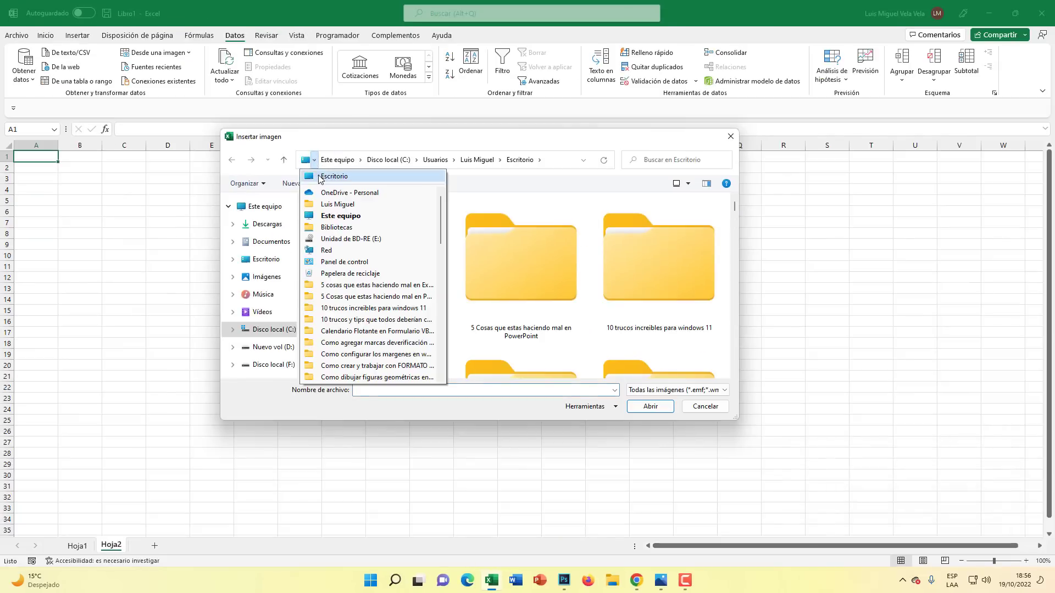
{"action": "left_click", "coordinate": [333, 176]}
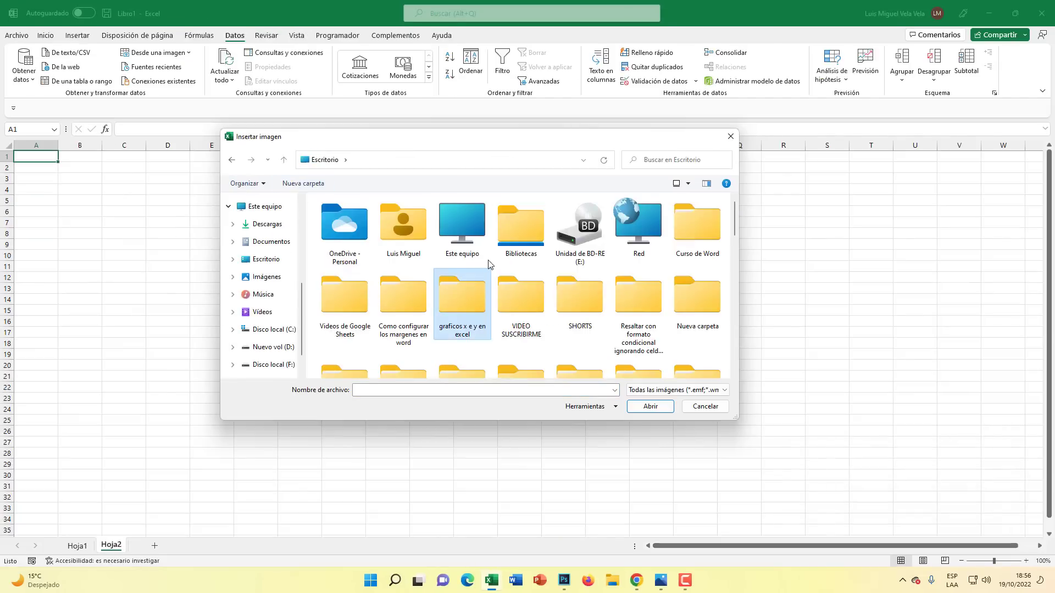
{"action": "scroll", "coordinate": [490, 265], "scroll_direction": "down", "scroll_amount": 5}
{"action": "left_click", "coordinate": [345, 259]}
{"action": "left_click", "coordinate": [638, 338]}
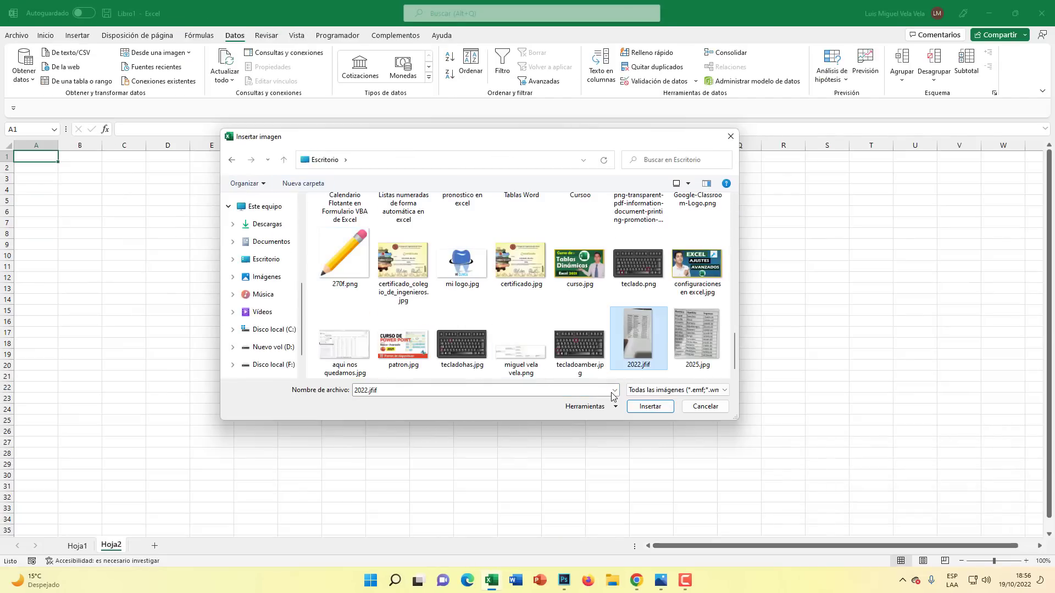
{"action": "double_click", "coordinate": [703, 333]}
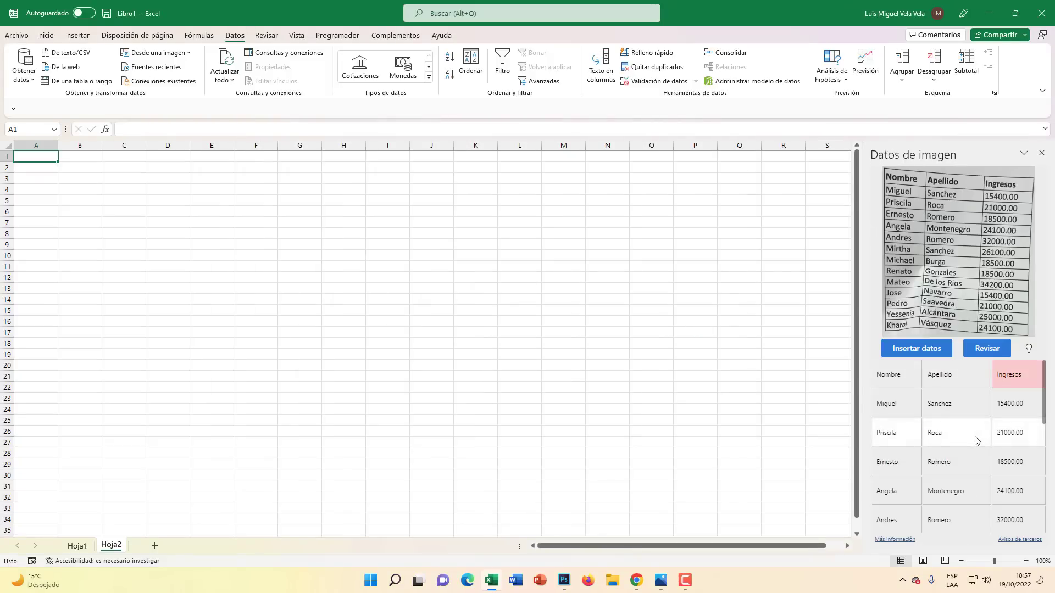
{"action": "scroll", "coordinate": [977, 436], "scroll_direction": "down", "scroll_amount": 2}
{"action": "scroll", "coordinate": [976, 436], "scroll_direction": "down", "scroll_amount": 2}
{"action": "scroll", "coordinate": [976, 435], "scroll_direction": "down", "scroll_amount": 3}
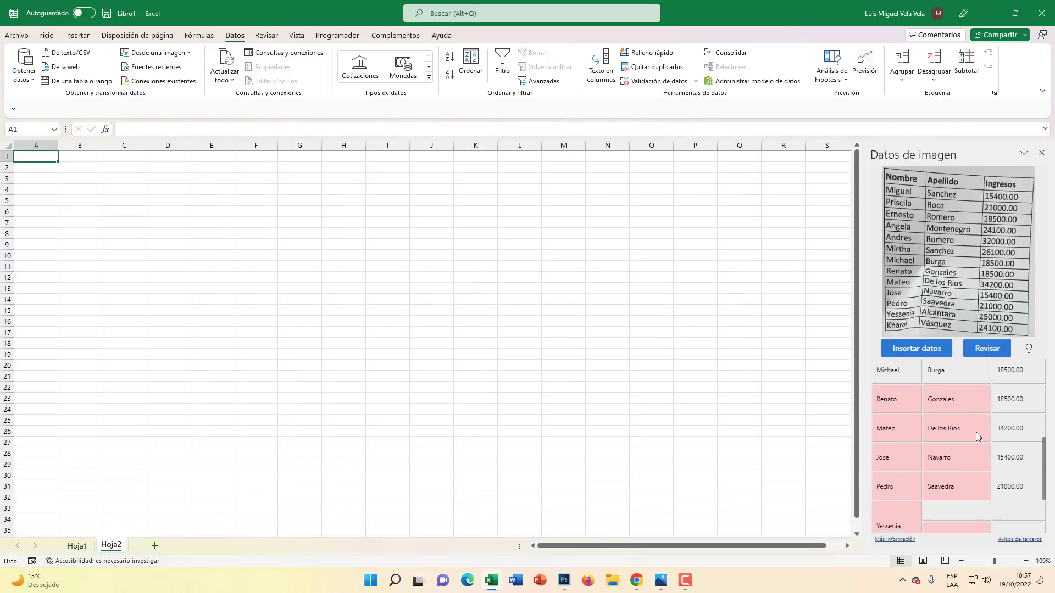
{"action": "scroll", "coordinate": [973, 439], "scroll_direction": "down", "scroll_amount": 2}
{"action": "scroll", "coordinate": [972, 436], "scroll_direction": "down", "scroll_amount": 1}
{"action": "scroll", "coordinate": [954, 461], "scroll_direction": "up", "scroll_amount": 2}
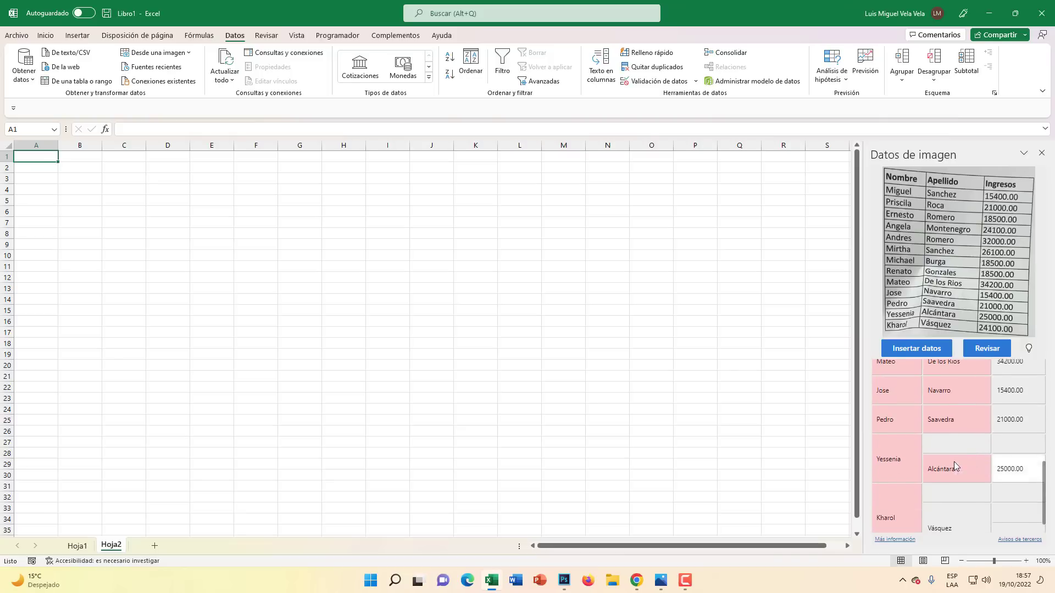
{"action": "scroll", "coordinate": [954, 462], "scroll_direction": "down", "scroll_amount": 2}
{"action": "scroll", "coordinate": [954, 476], "scroll_direction": "up", "scroll_amount": 3}
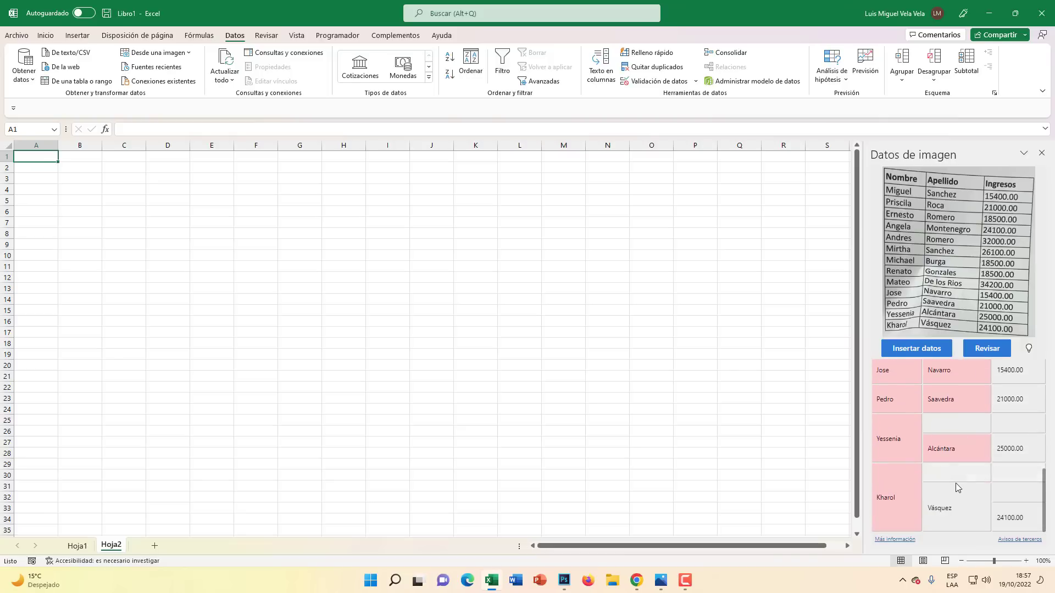
{"action": "scroll", "coordinate": [956, 487], "scroll_direction": "up", "scroll_amount": 3}
{"action": "scroll", "coordinate": [956, 485], "scroll_direction": "up", "scroll_amount": 3}
{"action": "scroll", "coordinate": [956, 484], "scroll_direction": "up", "scroll_amount": 2}
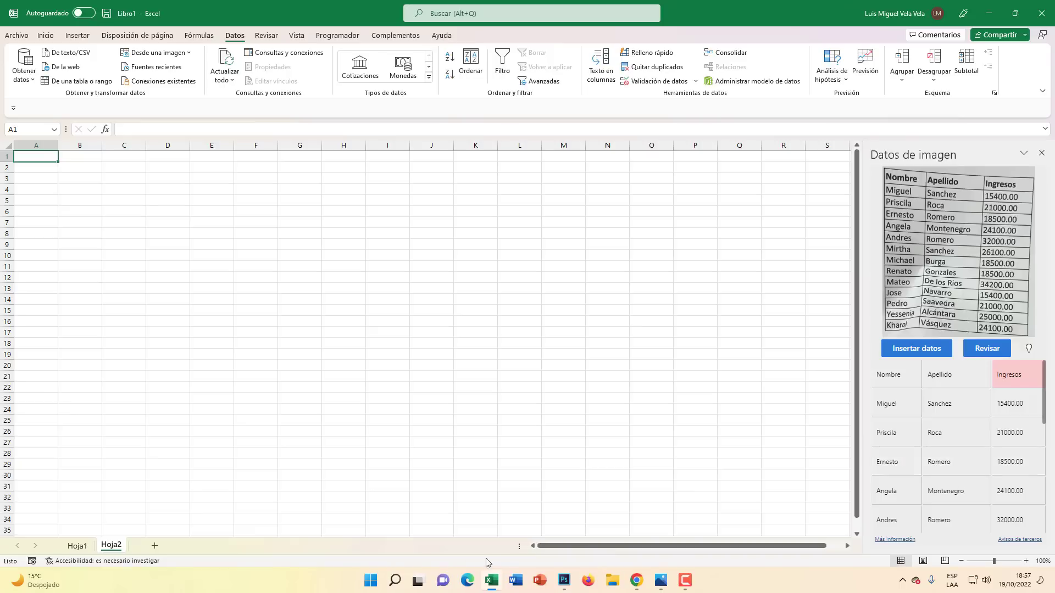
Launch a new Excel workbook from search and close Libro1 without saving.
{"action": "left_click", "coordinate": [392, 582]}
{"action": "type", "text": "Excel"}
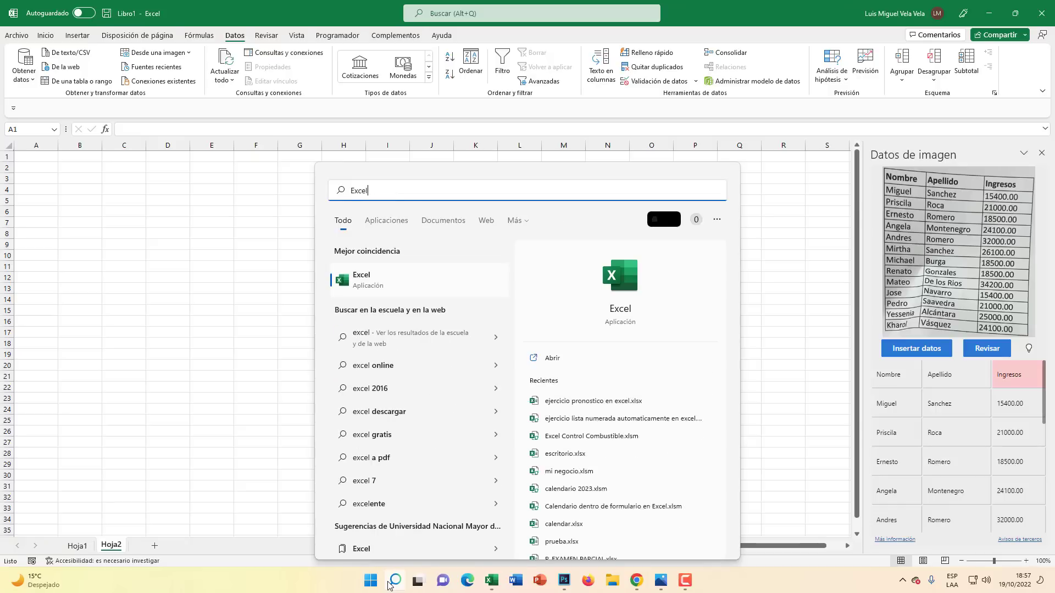
{"action": "left_click", "coordinate": [388, 582]}
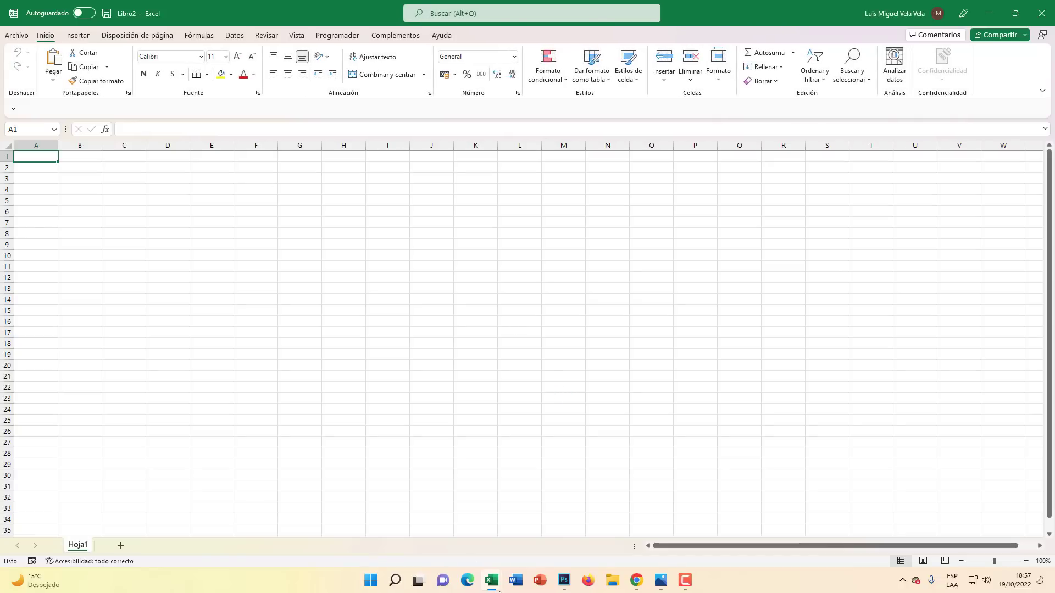
{"action": "left_click", "coordinate": [481, 487]}
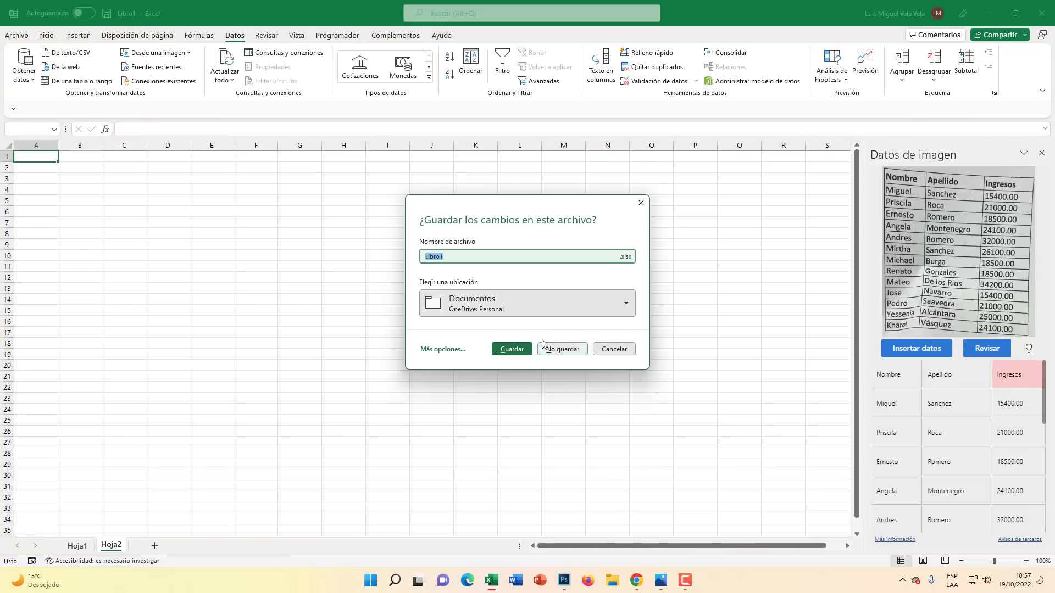
{"action": "left_click", "coordinate": [562, 352]}
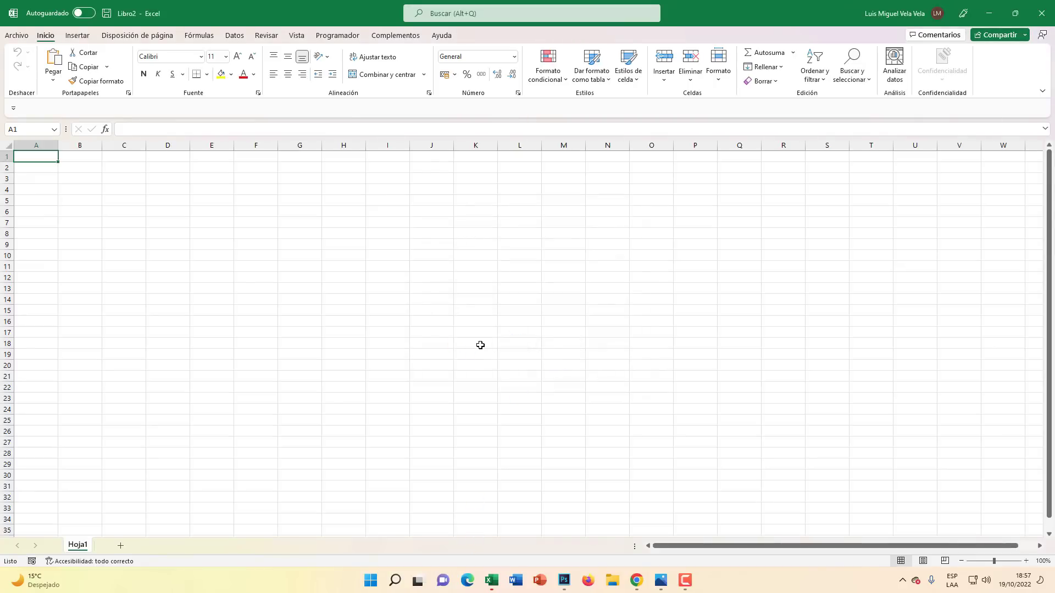
From cell G7 in Libro2, import the Desktop photo 2022.jfif via Data from Picture.
{"action": "left_click", "coordinate": [371, 253]}
{"action": "left_click", "coordinate": [305, 222]}
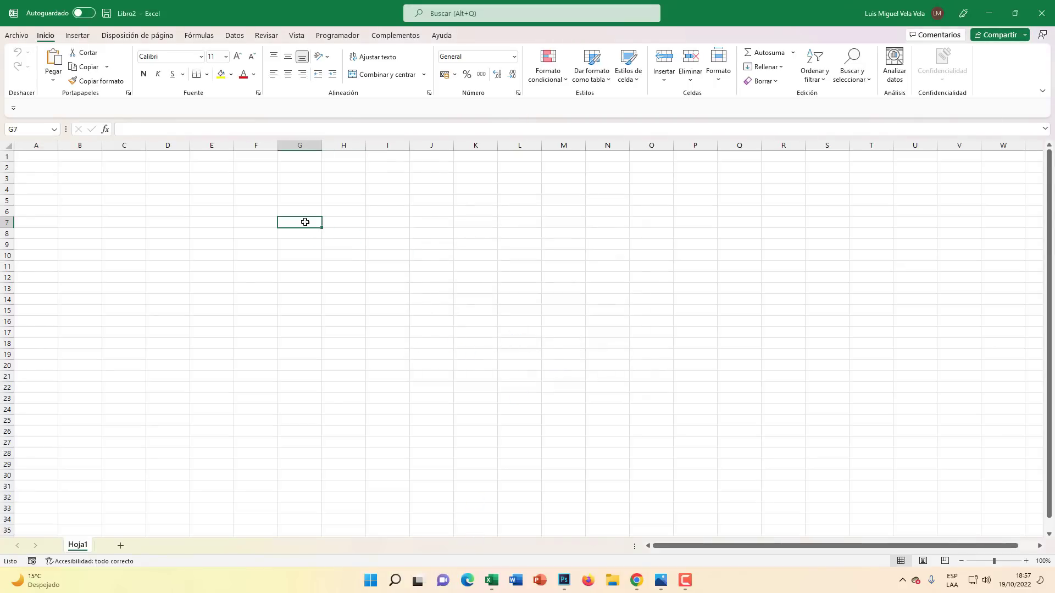
{"action": "left_click", "coordinate": [235, 35]}
{"action": "left_click", "coordinate": [161, 53]}
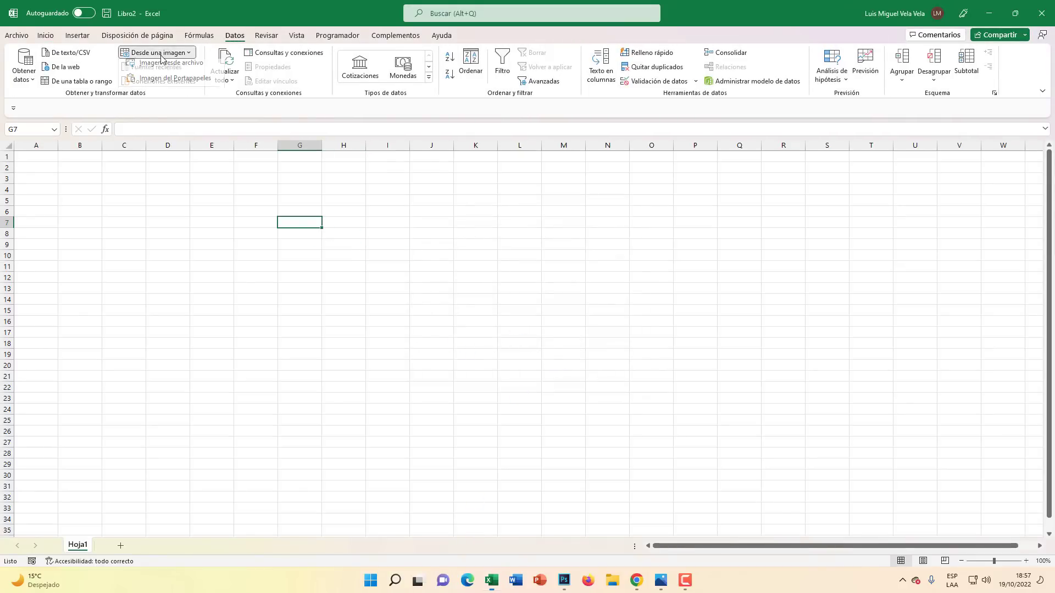
{"action": "left_click", "coordinate": [169, 68]}
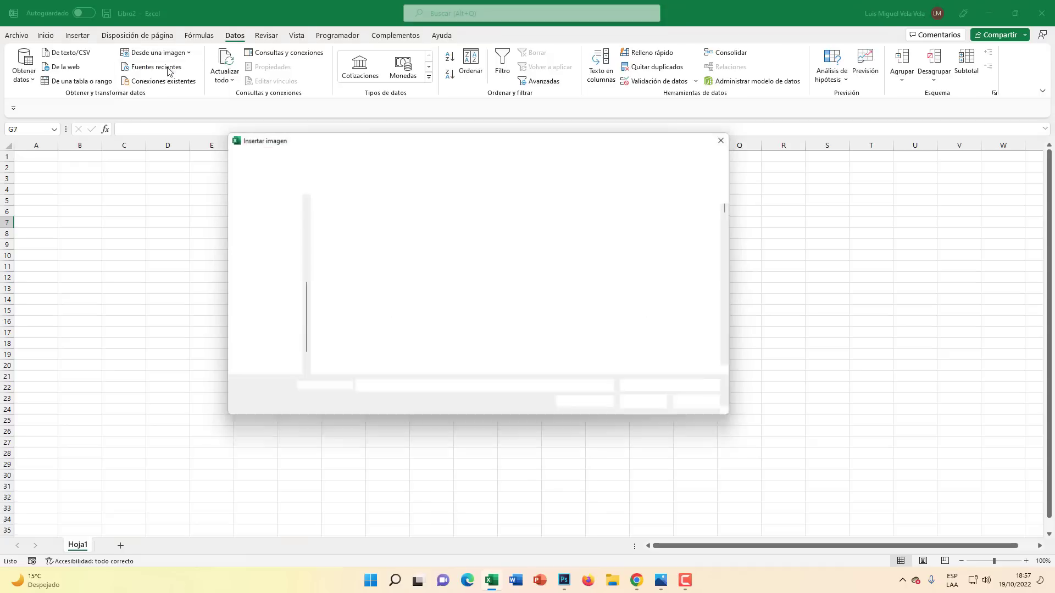
{"action": "left_click", "coordinate": [314, 160]}
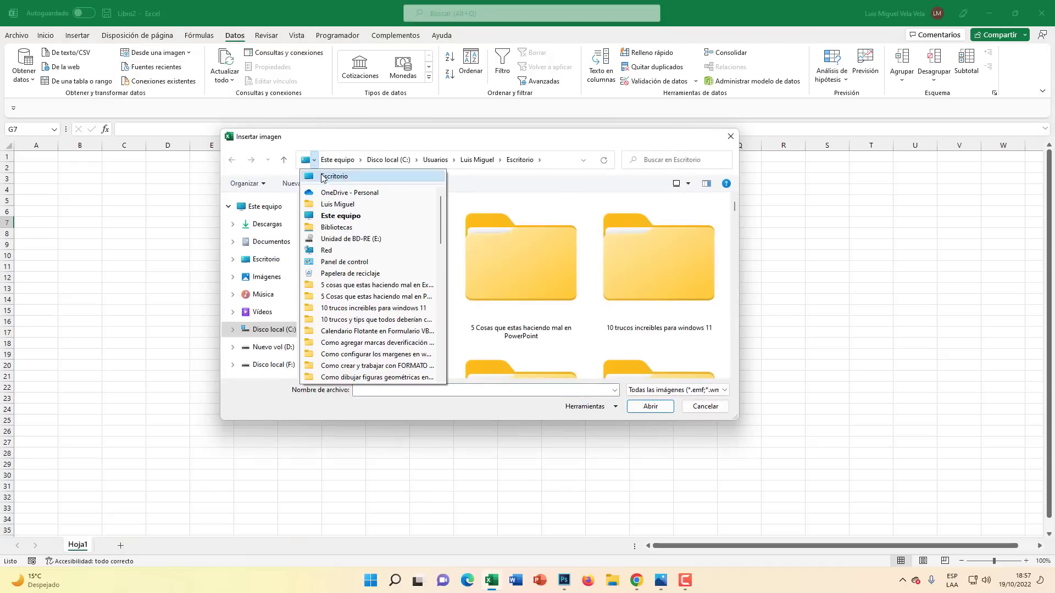
{"action": "left_click", "coordinate": [327, 175]}
{"action": "scroll", "coordinate": [418, 245], "scroll_direction": "down", "scroll_amount": 10}
{"action": "left_click", "coordinate": [704, 333]}
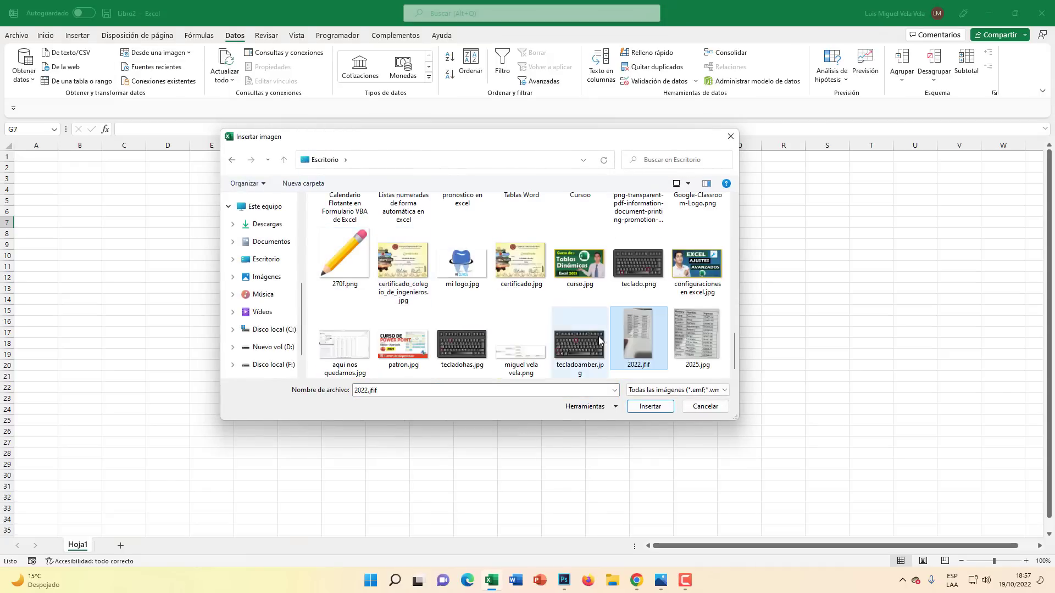
{"action": "double_click", "coordinate": [703, 329]}
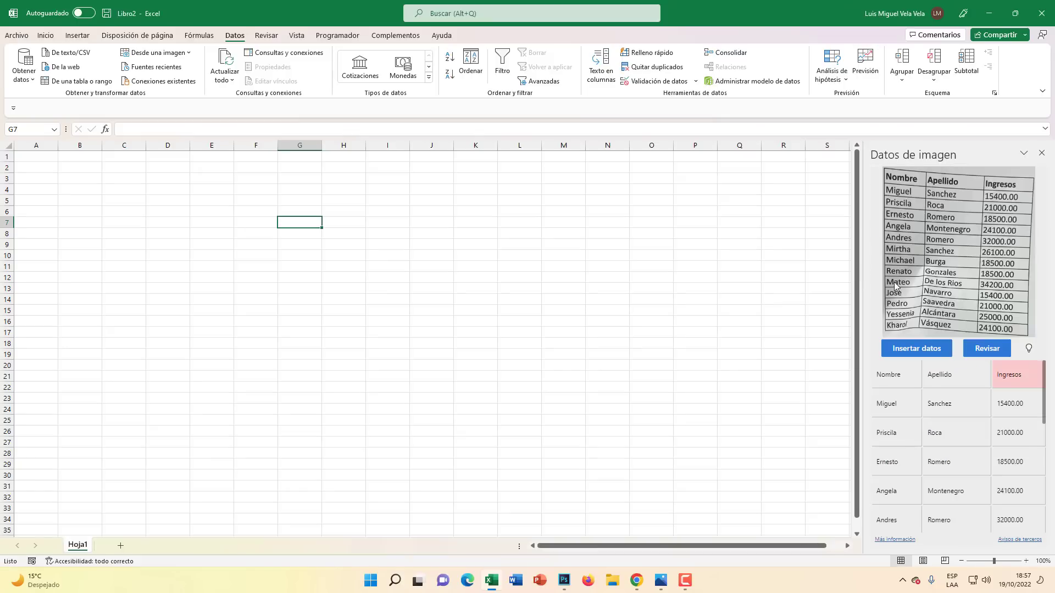
{"action": "scroll", "coordinate": [990, 400], "scroll_direction": "down", "scroll_amount": 4}
{"action": "scroll", "coordinate": [990, 400], "scroll_direction": "down", "scroll_amount": 2}
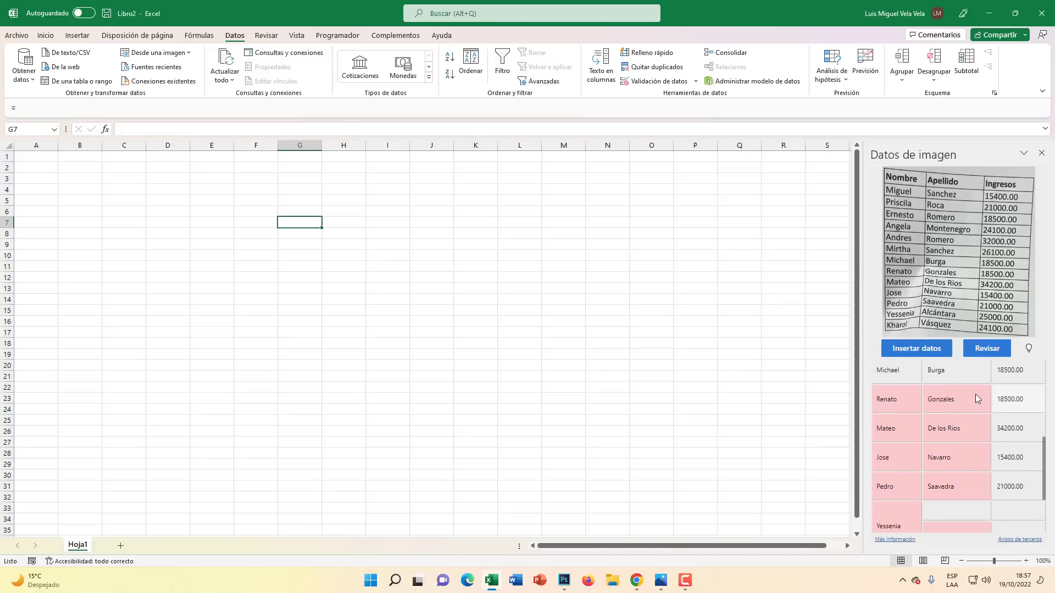
{"action": "scroll", "coordinate": [963, 423], "scroll_direction": "down", "scroll_amount": 2}
{"action": "scroll", "coordinate": [969, 469], "scroll_direction": "up", "scroll_amount": 2}
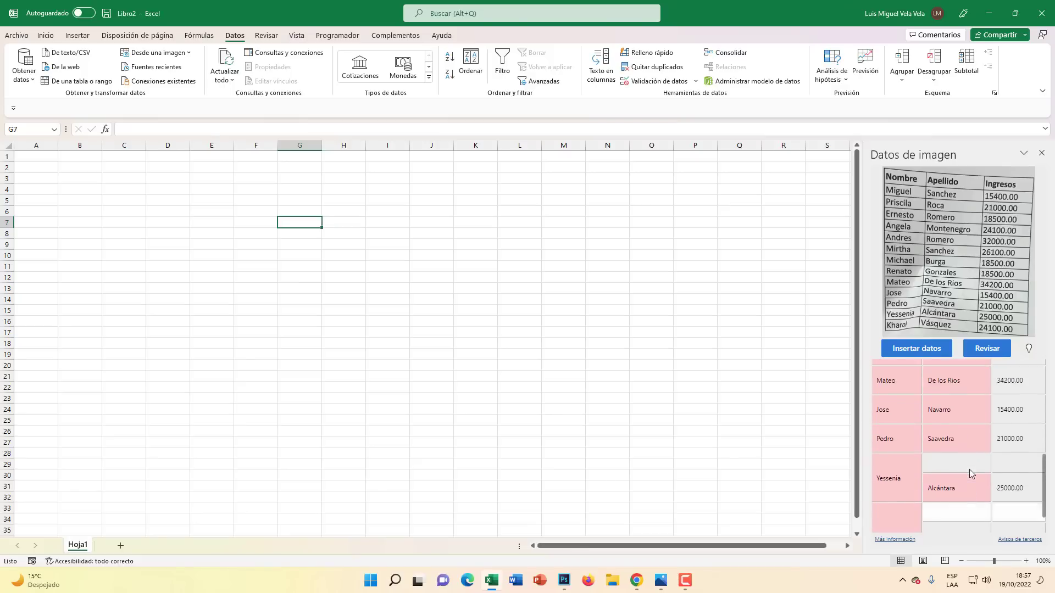
{"action": "scroll", "coordinate": [970, 466], "scroll_direction": "up", "scroll_amount": 2}
{"action": "scroll", "coordinate": [970, 462], "scroll_direction": "up", "scroll_amount": 2}
{"action": "scroll", "coordinate": [971, 459], "scroll_direction": "up", "scroll_amount": 2}
{"action": "scroll", "coordinate": [971, 459], "scroll_direction": "down", "scroll_amount": 3}
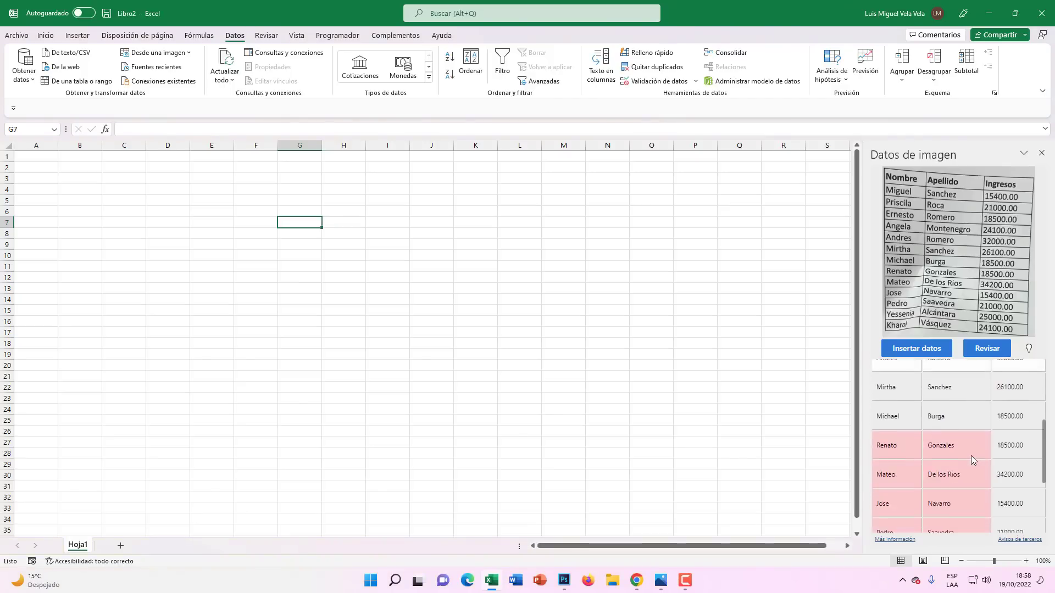
{"action": "scroll", "coordinate": [971, 456], "scroll_direction": "down", "scroll_amount": 2}
{"action": "scroll", "coordinate": [971, 454], "scroll_direction": "down", "scroll_amount": 1}
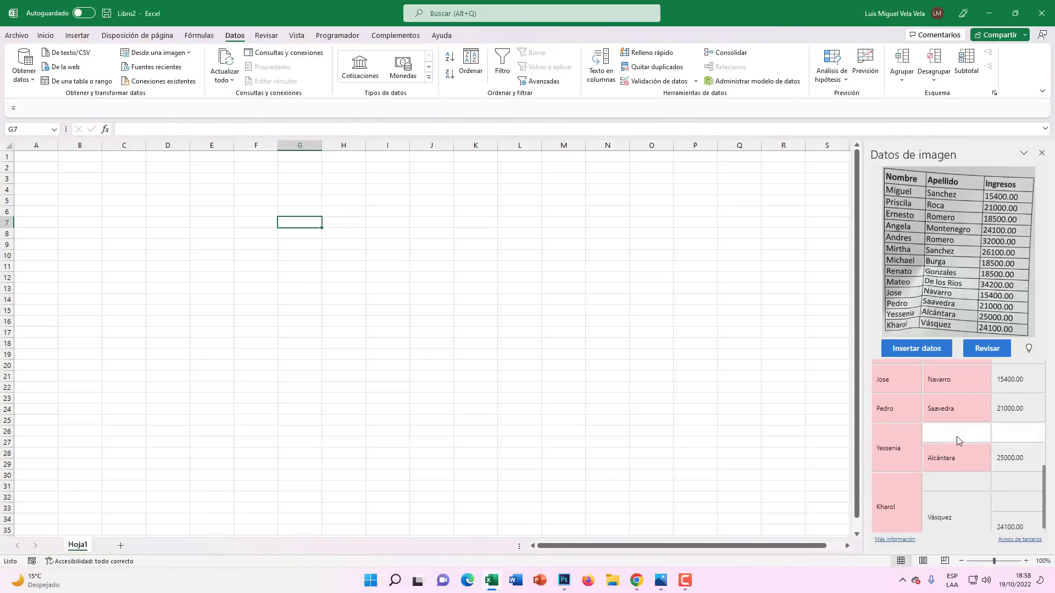
{"action": "left_click", "coordinate": [957, 436]}
{"action": "left_click", "coordinate": [993, 424]}
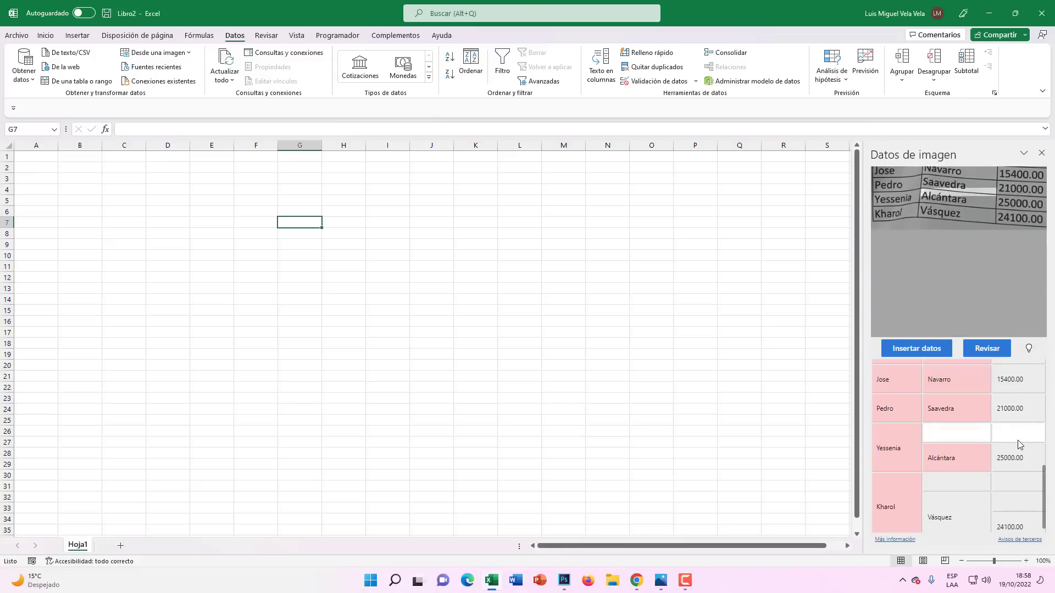
{"action": "left_click", "coordinate": [1017, 434]}
{"action": "left_click", "coordinate": [977, 448]}
{"action": "scroll", "coordinate": [980, 467], "scroll_direction": "up", "scroll_amount": 2}
{"action": "scroll", "coordinate": [981, 478], "scroll_direction": "up", "scroll_amount": 5}
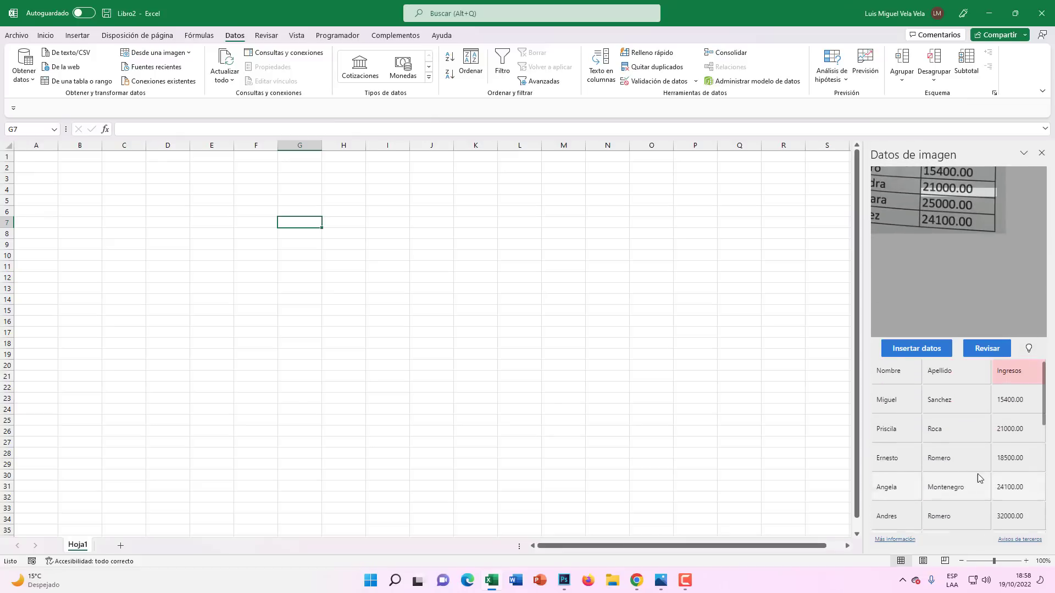
{"action": "left_click", "coordinate": [1003, 354]}
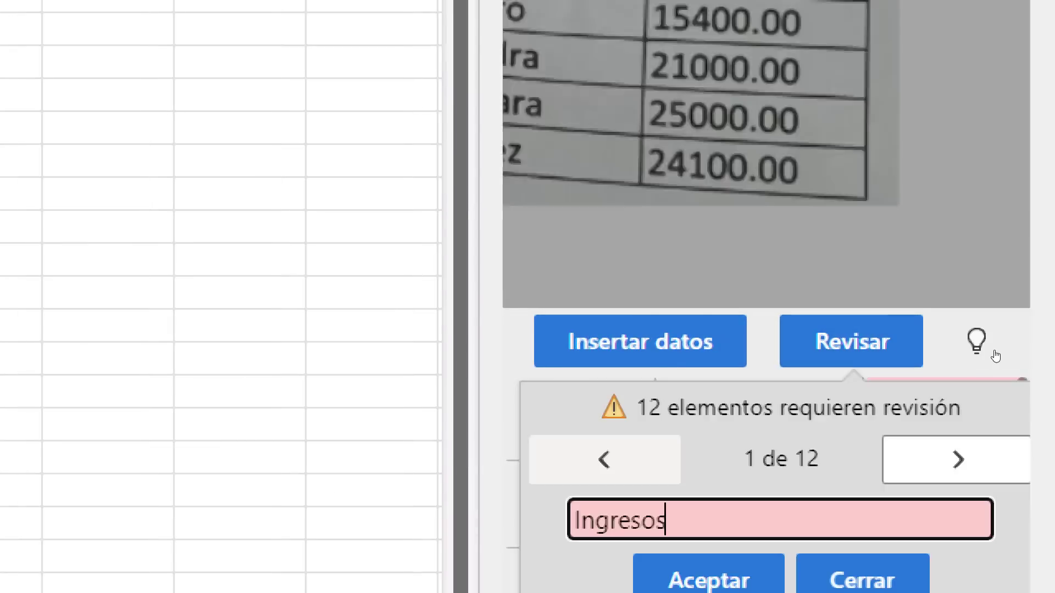
{"action": "key", "text": "ctrl+a"}
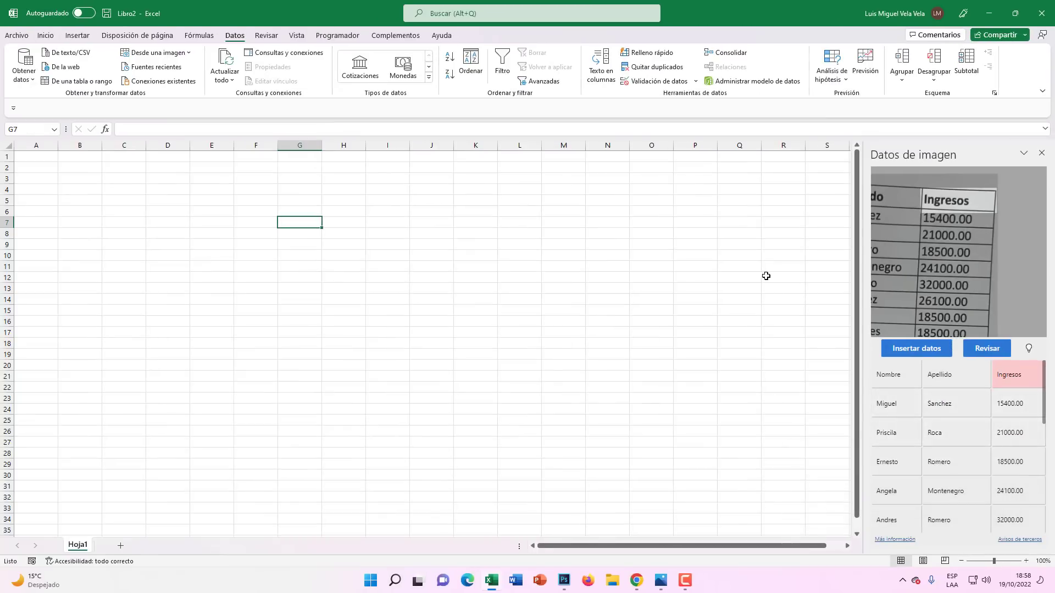
{"action": "left_click", "coordinate": [765, 276]}
Close all Excel windows, relaunch Excel from search, and bring Chrome's BUSCARV tutorial forward.
{"action": "right_click", "coordinate": [491, 584]}
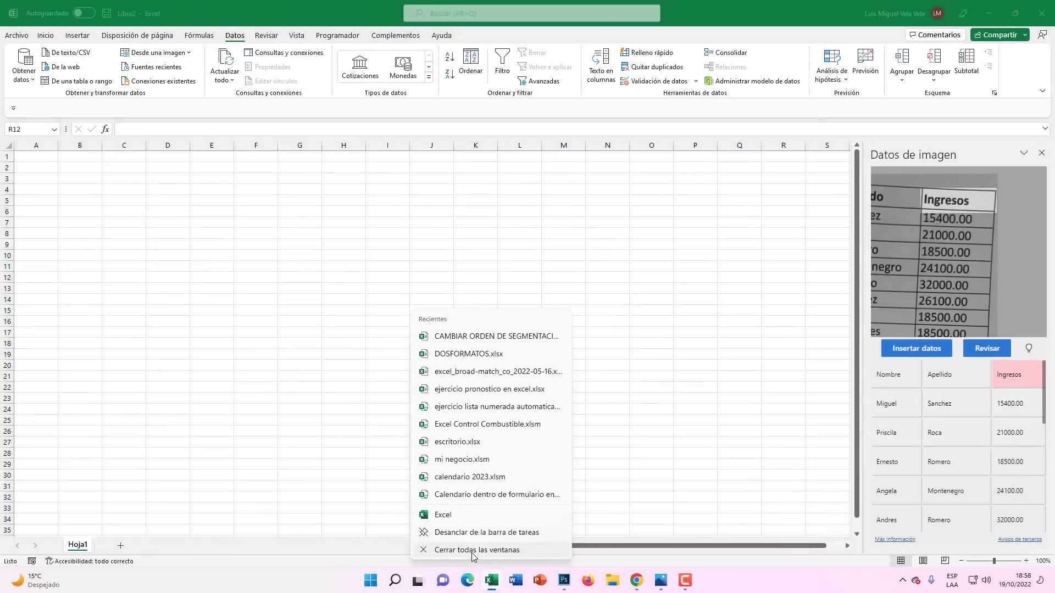
{"action": "left_click", "coordinate": [573, 437]}
{"action": "left_click", "coordinate": [395, 581]}
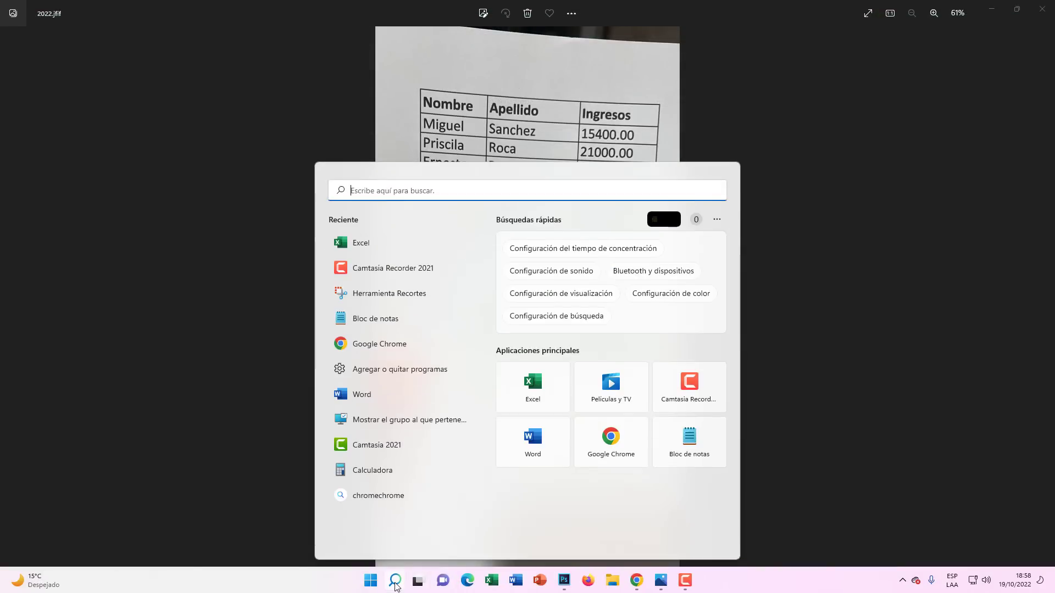
{"action": "type", "text": "excel"}
{"action": "key", "text": "Return"}
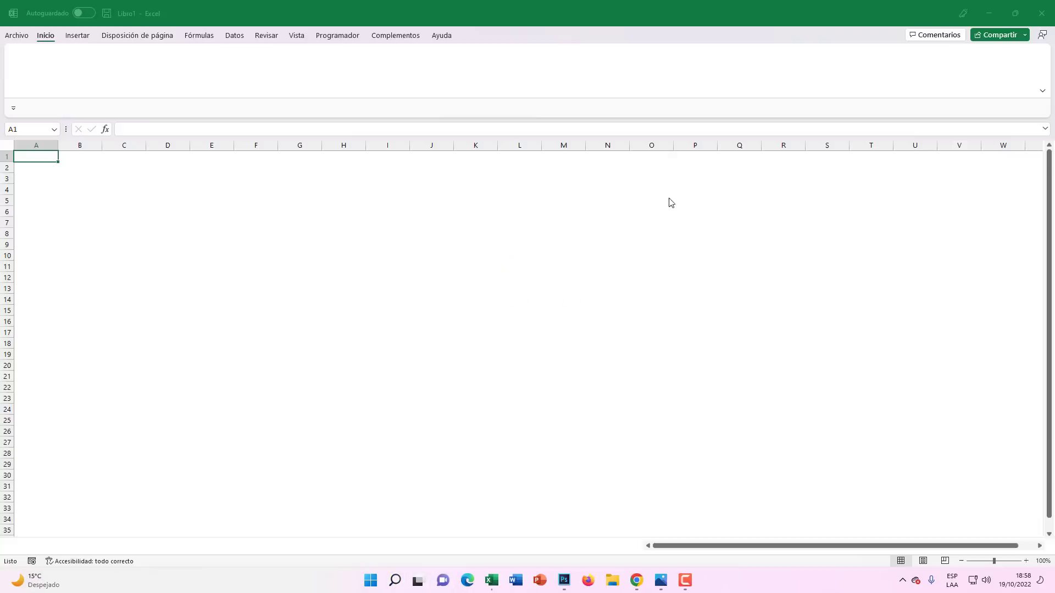
{"action": "left_click", "coordinate": [637, 580]}
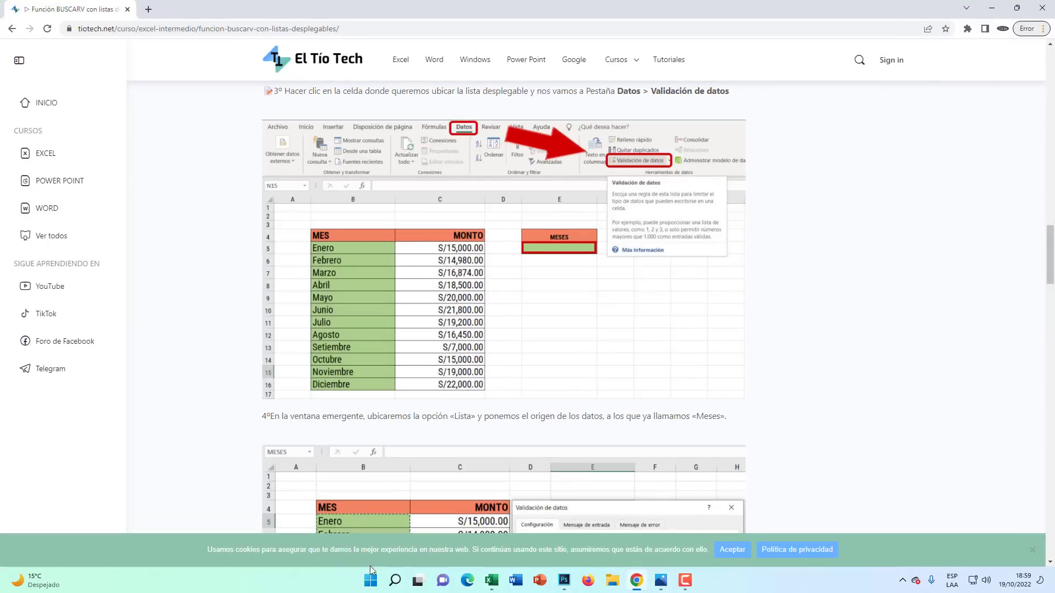
{"action": "mouse_move", "coordinate": [394, 580]}
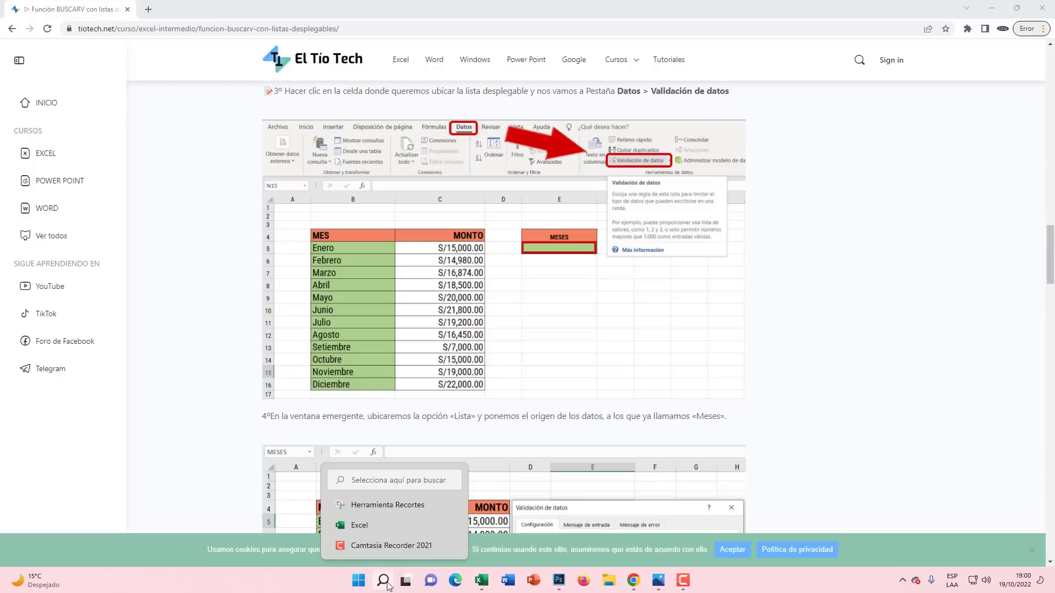
Launch Herramienta Recortes (Snipping Tool) from Windows Search and move its window off the table.
{"action": "left_click", "coordinate": [395, 581]}
{"action": "type", "text": "h"}
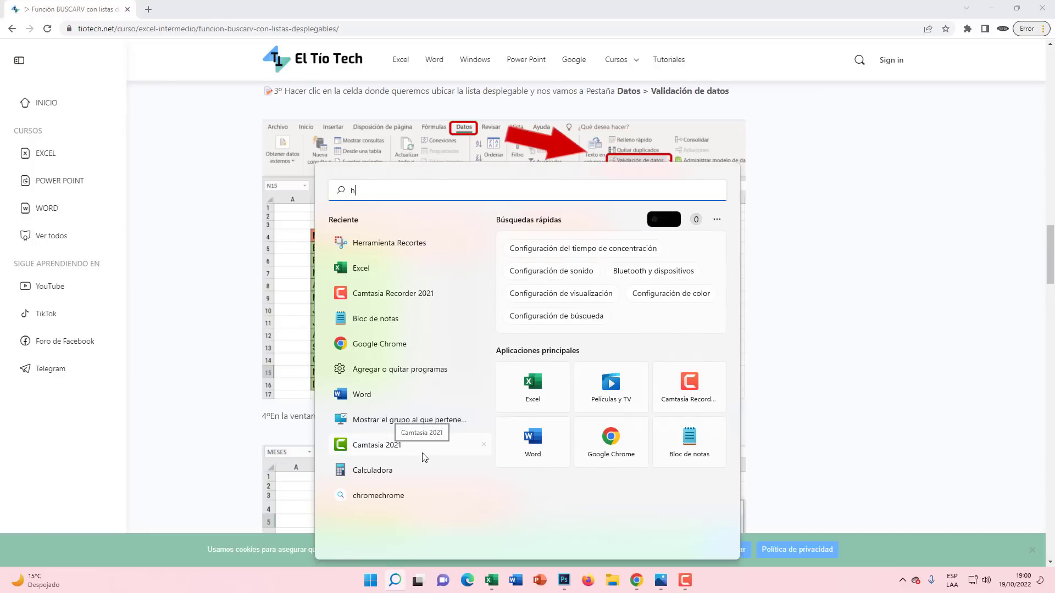
{"action": "type", "text": "erramienta recortes"}
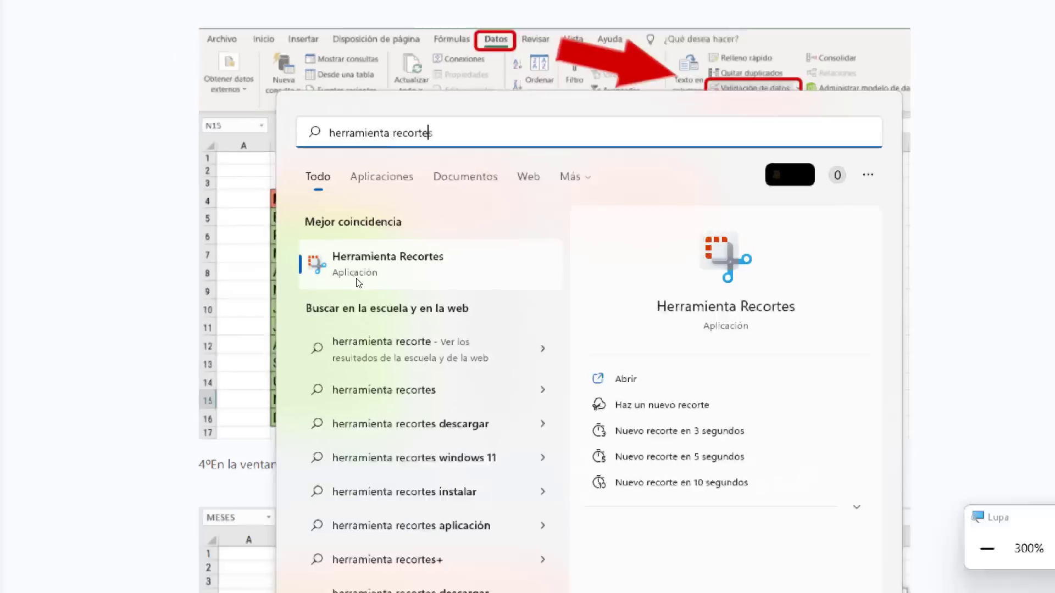
{"action": "left_click", "coordinate": [370, 286]}
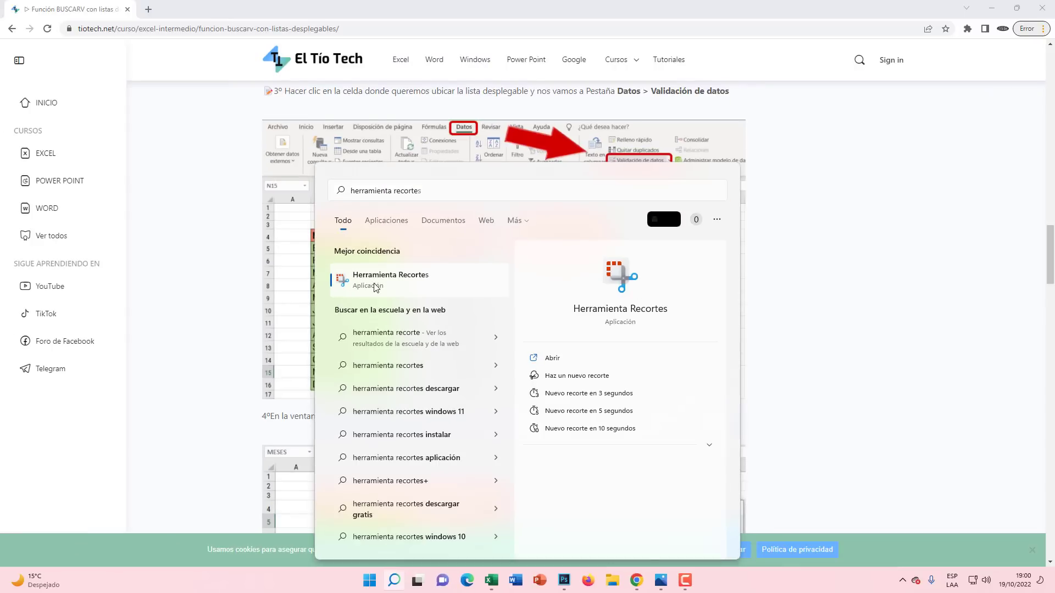
{"action": "left_click_drag", "start_coordinate": [440, 134], "coordinate": [717, 235]}
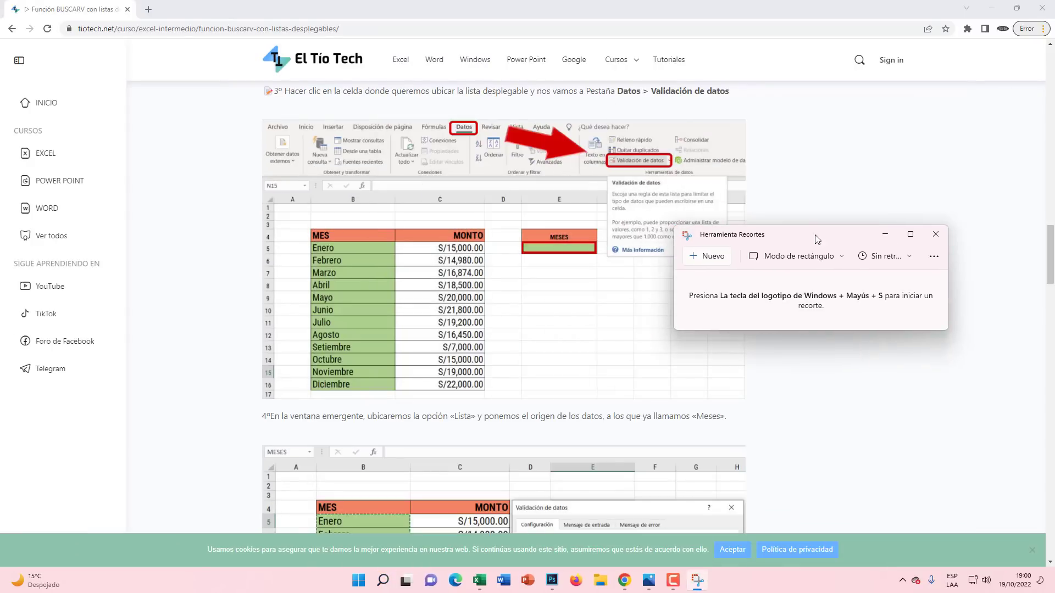
Capture a new rectangular snip around the MES/MONTO month table on the web page.
{"action": "left_click", "coordinate": [713, 257]}
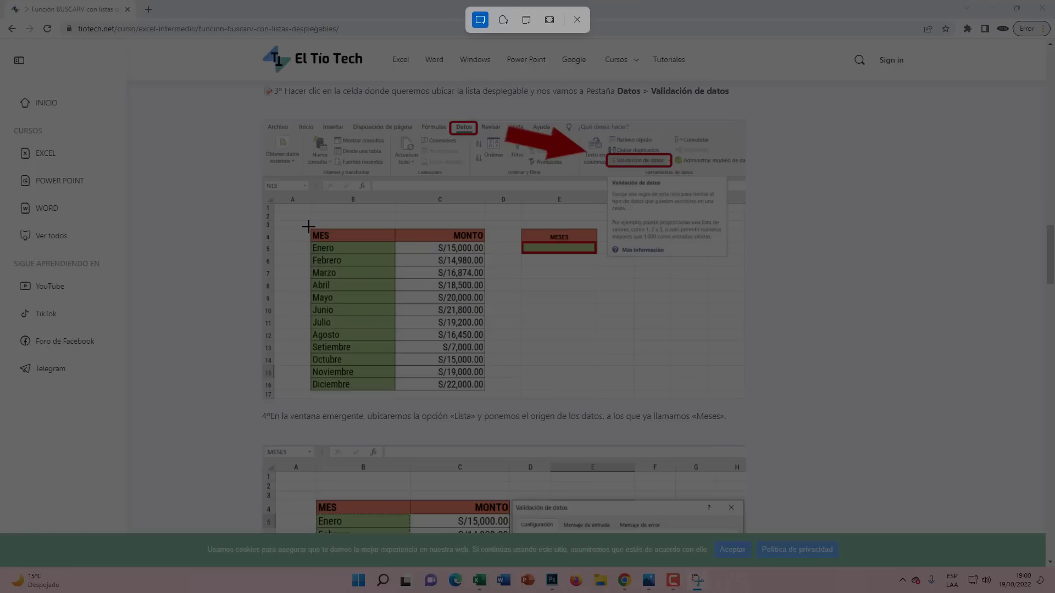
{"action": "left_click_drag", "start_coordinate": [308, 226], "coordinate": [487, 395]}
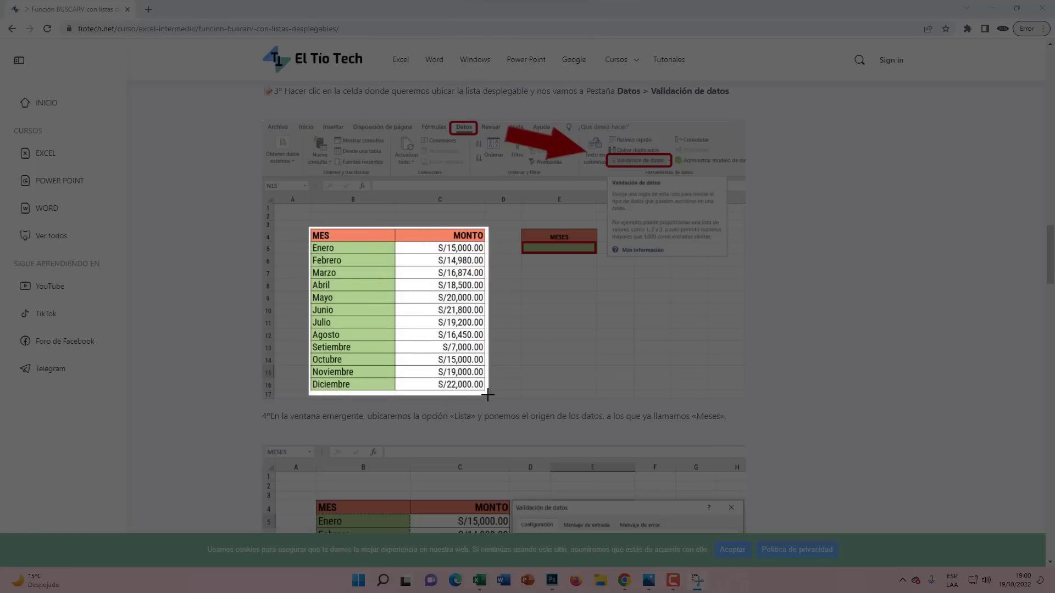
{"action": "left_click_drag", "start_coordinate": [488, 395], "coordinate": [484, 391]}
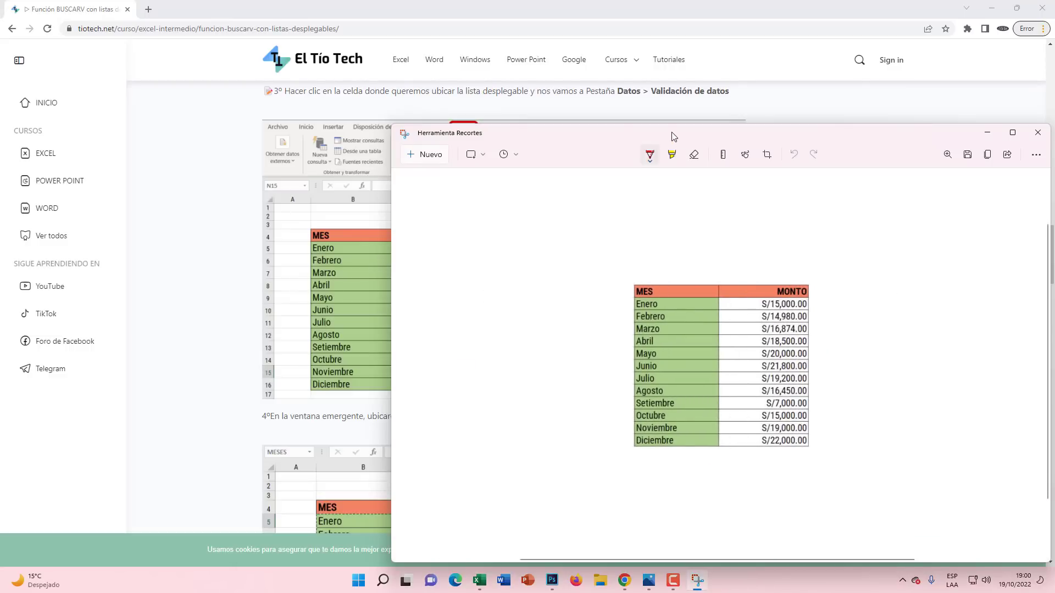
{"action": "left_click_drag", "start_coordinate": [673, 136], "coordinate": [248, 79]}
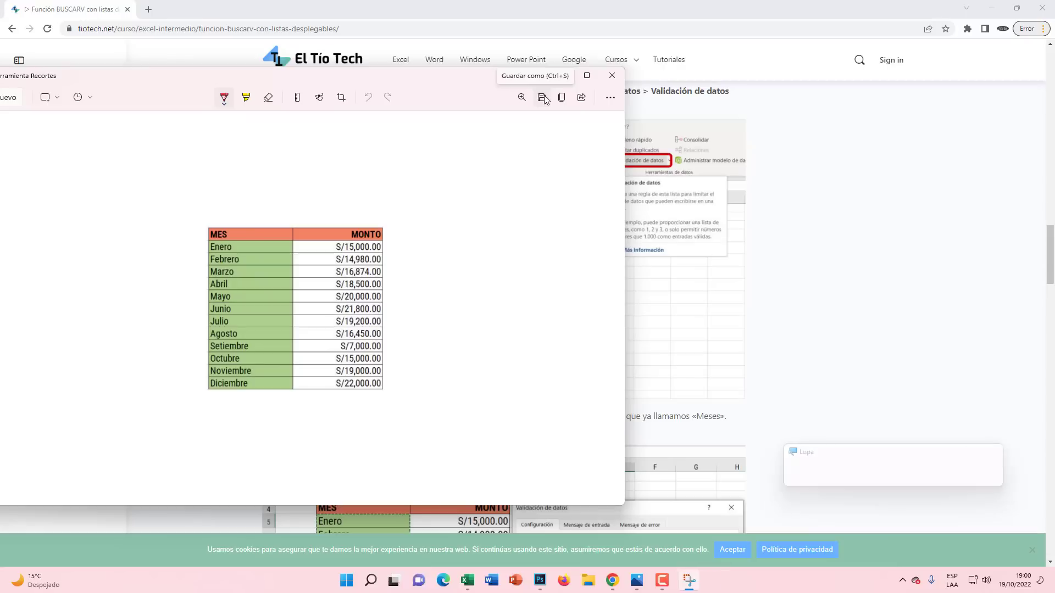
Save the snip to the Escritorio (Desktop) folder as 2030.png.
{"action": "left_click", "coordinate": [551, 100]}
{"action": "left_click_drag", "start_coordinate": [297, 68], "coordinate": [500, 110]}
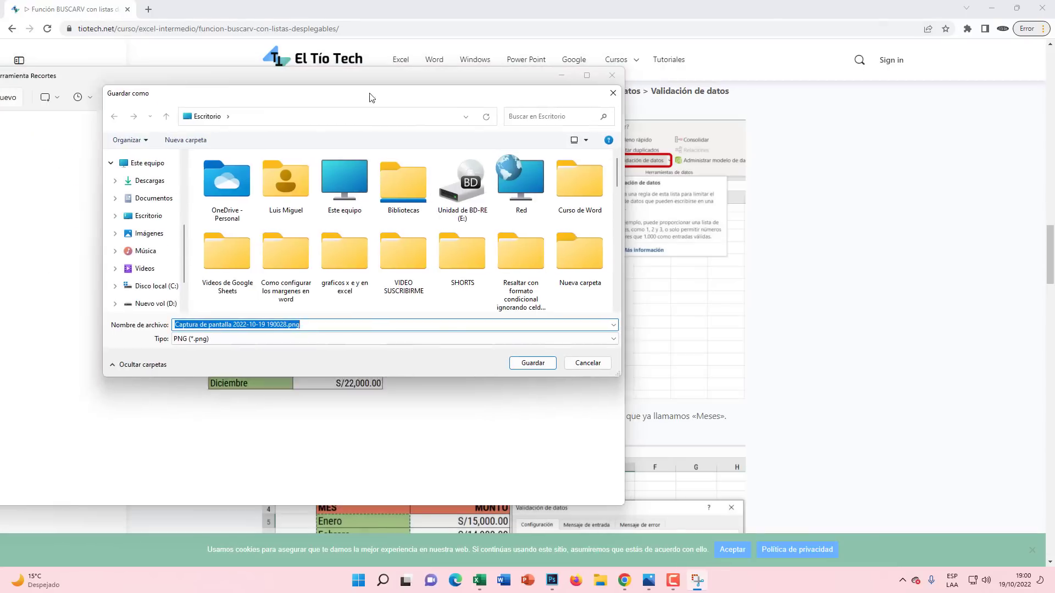
{"action": "left_click", "coordinate": [333, 139]}
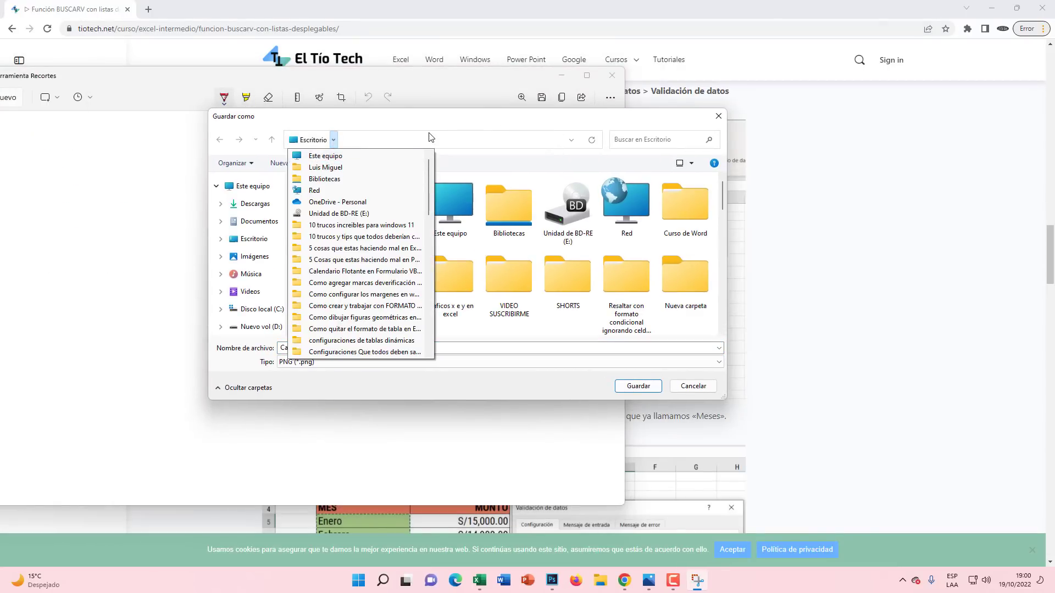
{"action": "key", "text": "Escape"}
{"action": "left_click", "coordinate": [384, 347]}
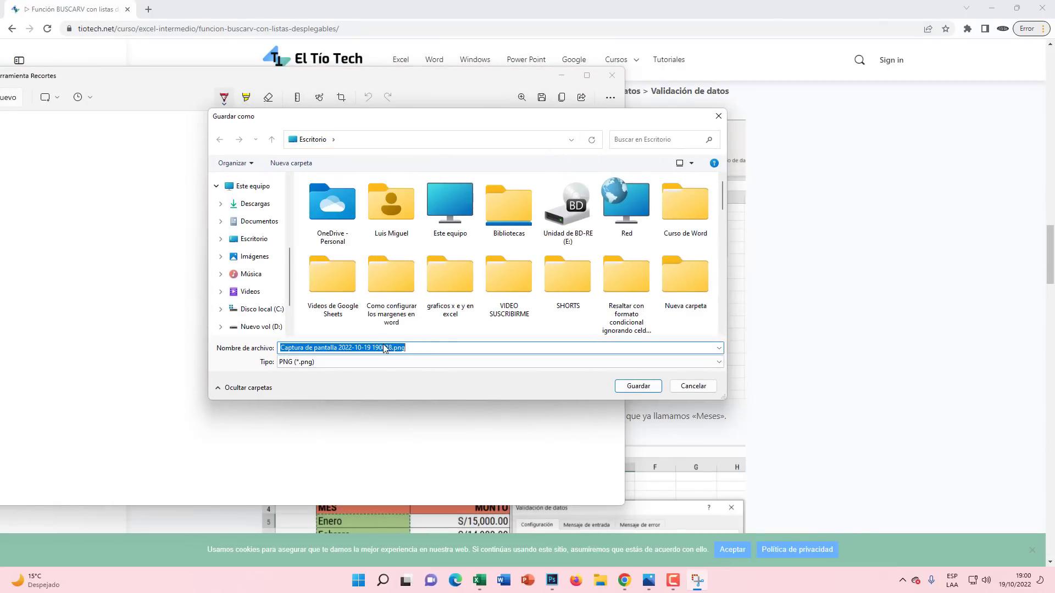
{"action": "left_click", "coordinate": [385, 348]}
{"action": "left_click_drag", "start_coordinate": [393, 348], "coordinate": [96, 343]}
{"action": "type", "text": "203"}
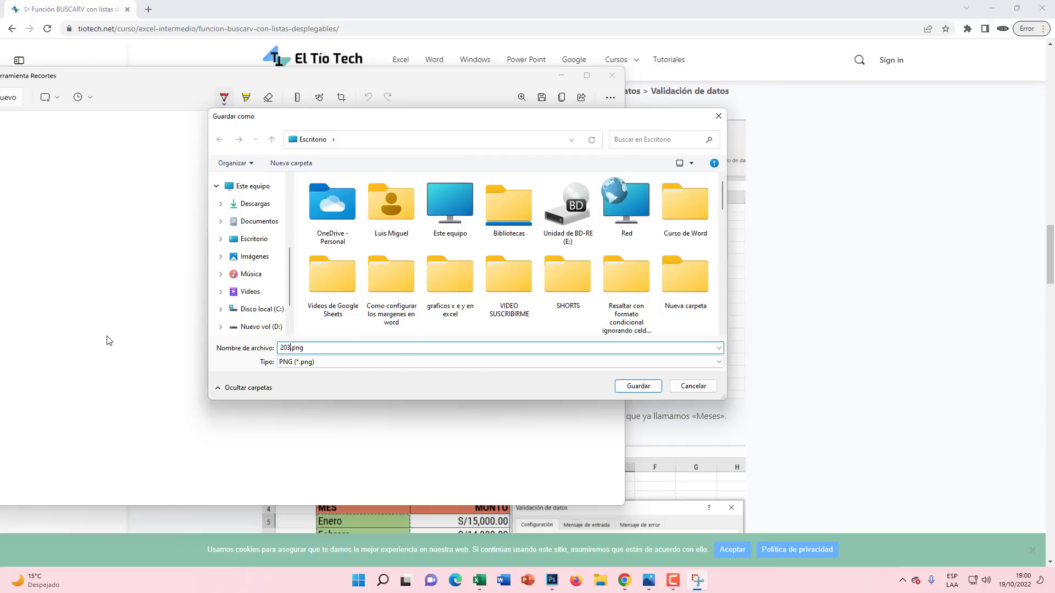
{"action": "type", "text": "0"}
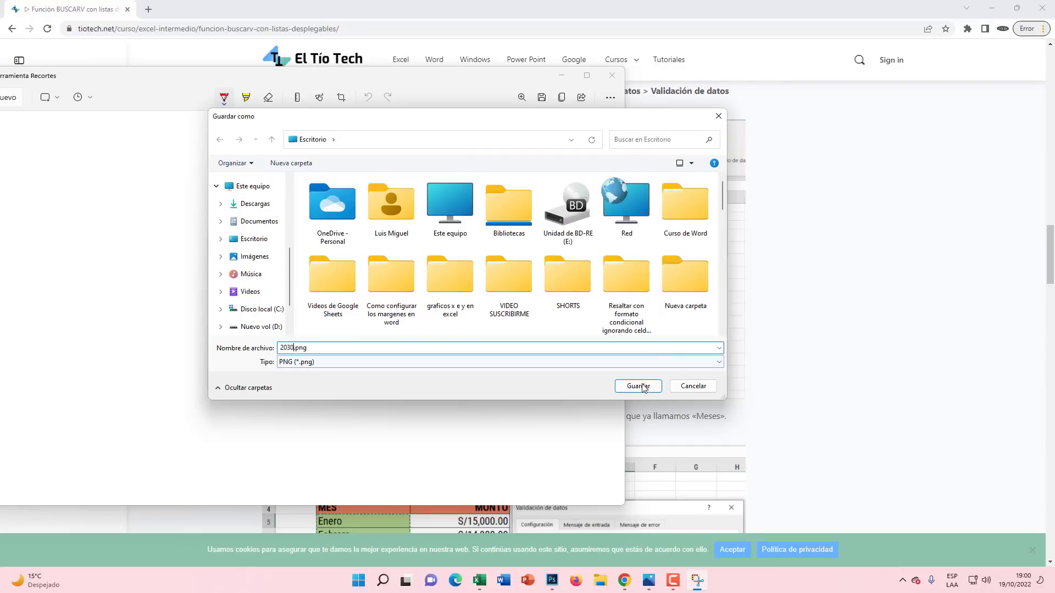
{"action": "left_click", "coordinate": [639, 386]}
In Excel, extract data from the picture file 2030.png on the Desktop via Datos > Desde una imagen.
{"action": "left_click", "coordinate": [479, 581]}
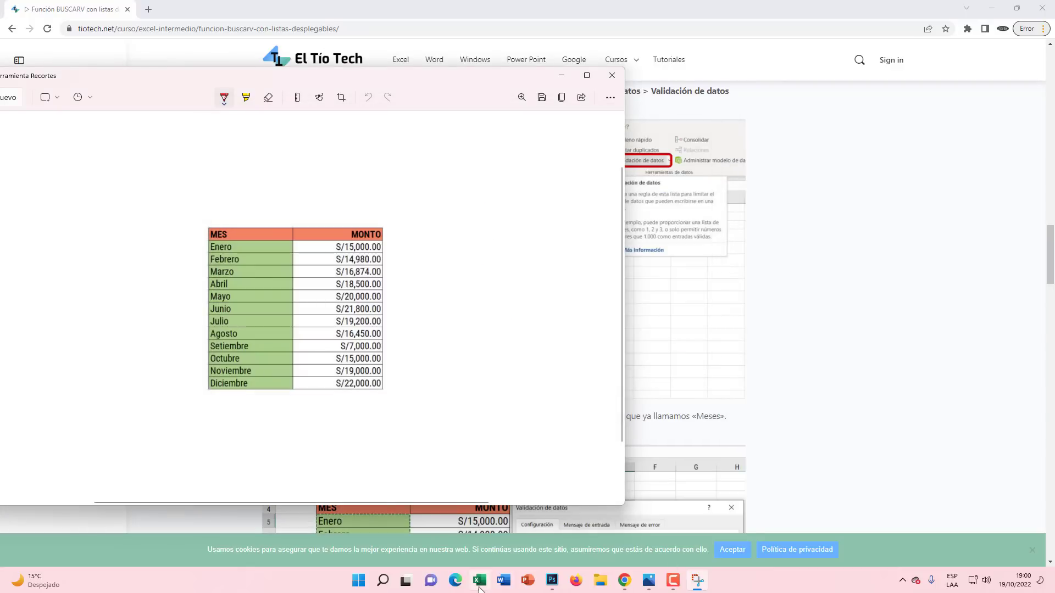
{"action": "left_click", "coordinate": [233, 36]}
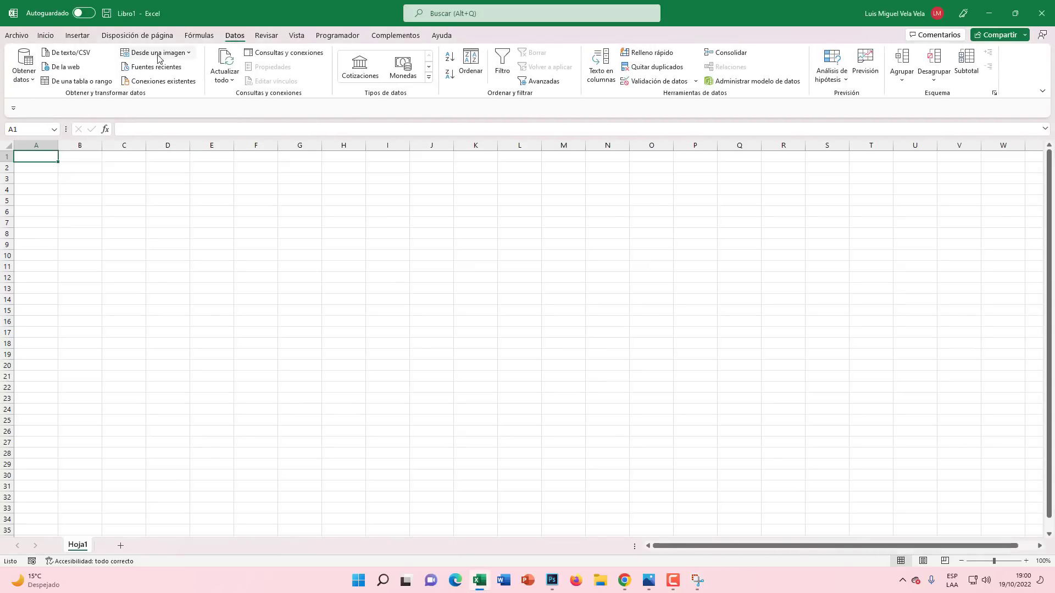
{"action": "left_click", "coordinate": [158, 58]}
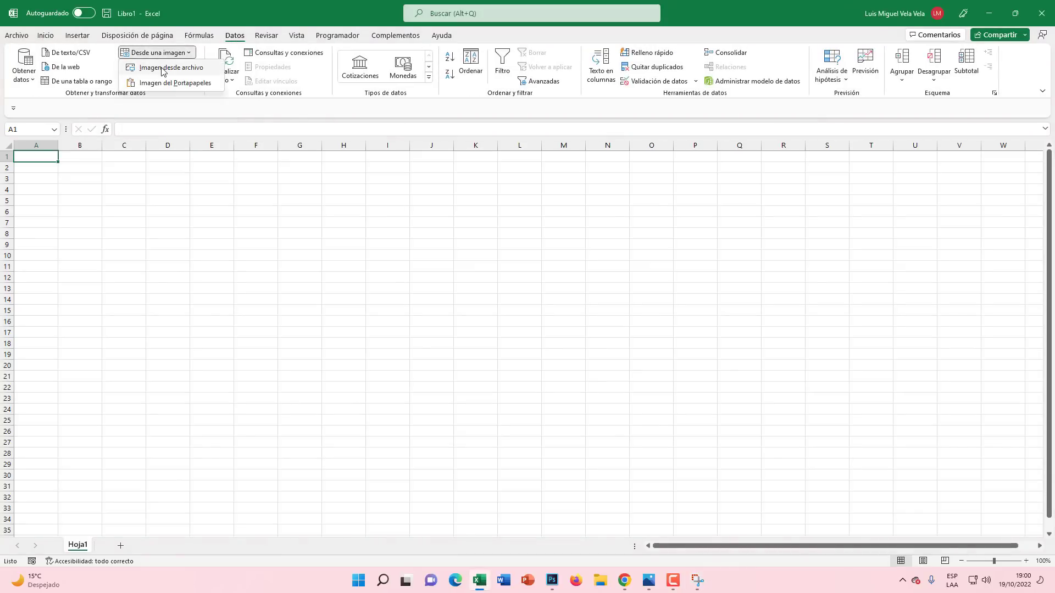
{"action": "left_click", "coordinate": [157, 64]}
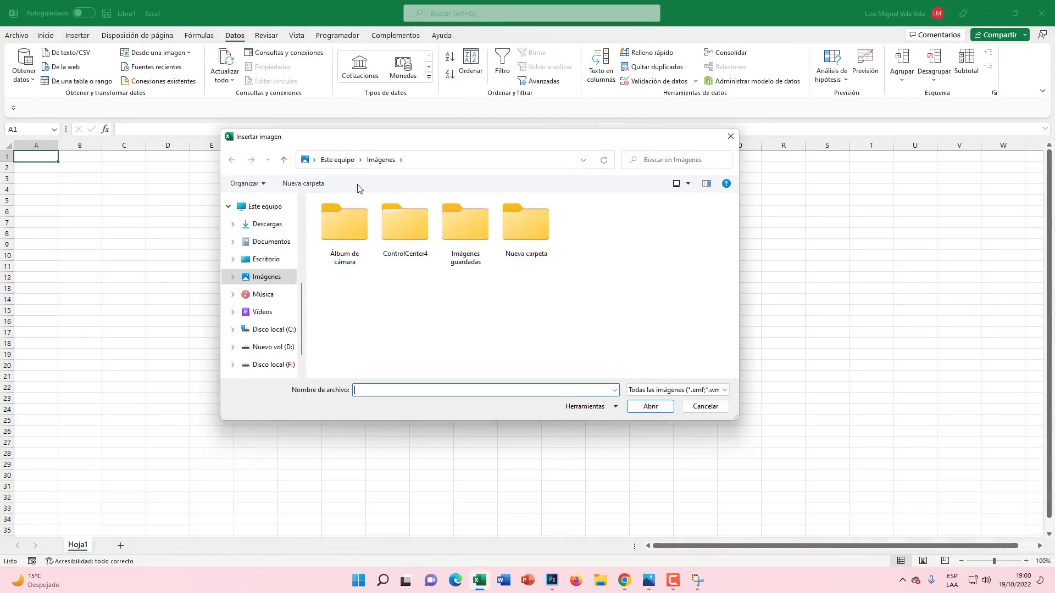
{"action": "left_click", "coordinate": [309, 160]}
{"action": "left_click", "coordinate": [330, 178]}
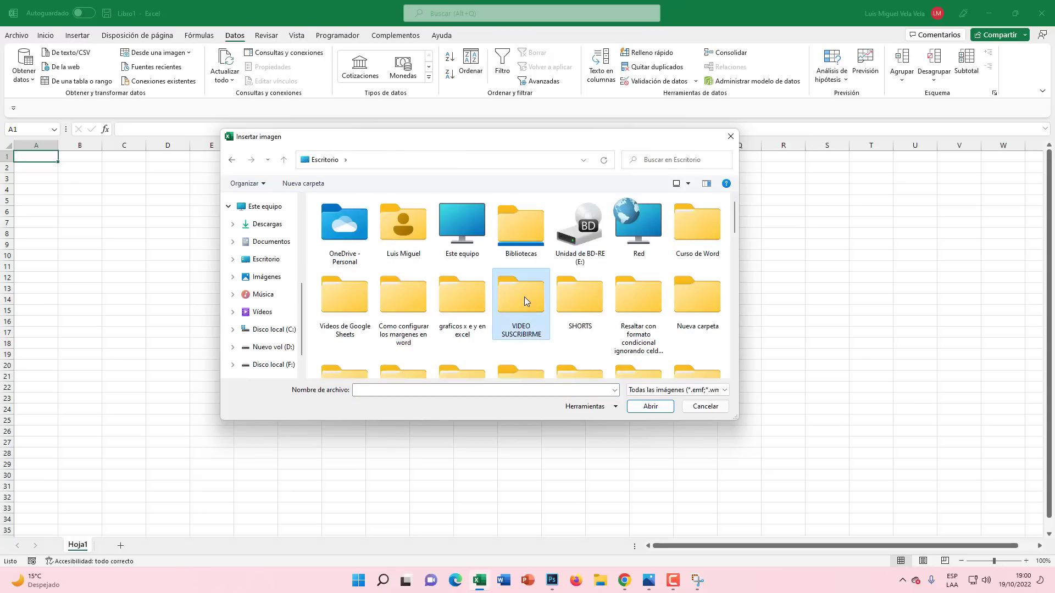
{"action": "type", "text": "270f.png"}
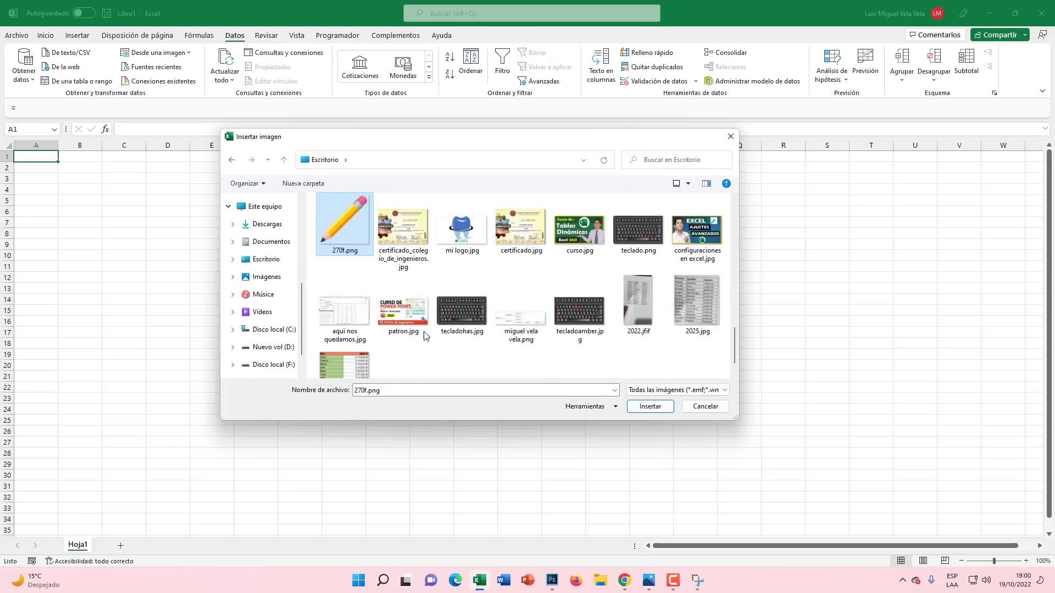
{"action": "scroll", "coordinate": [427, 334], "scroll_direction": "down", "scroll_amount": 1}
{"action": "double_click", "coordinate": [353, 354]}
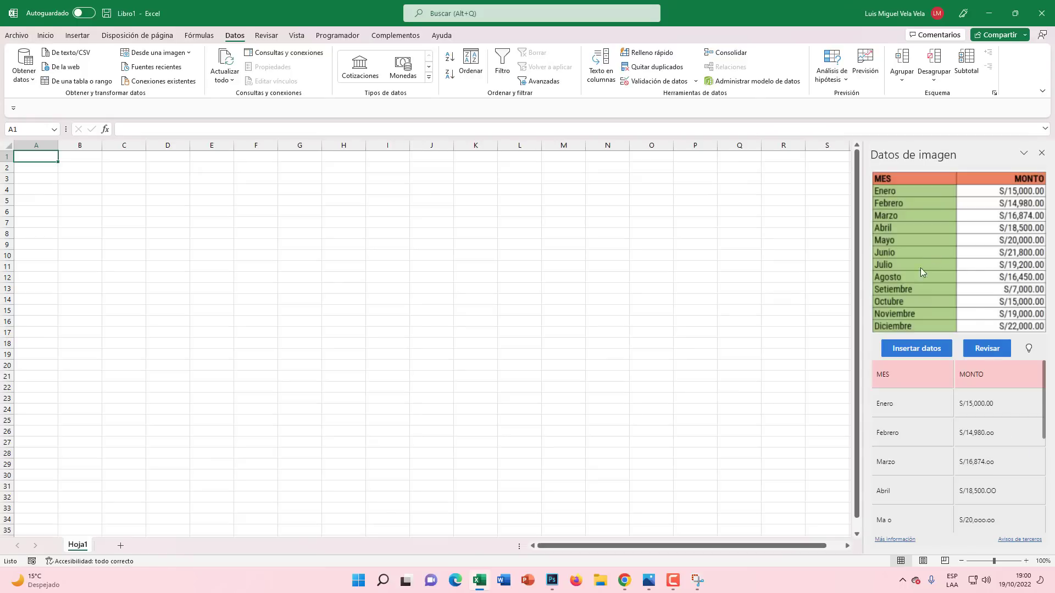
Check the extracted month table, then review and accept the flagged MES and MONTO headers.
{"action": "scroll", "coordinate": [987, 435], "scroll_direction": "down", "scroll_amount": 3}
{"action": "scroll", "coordinate": [983, 439], "scroll_direction": "down", "scroll_amount": 1}
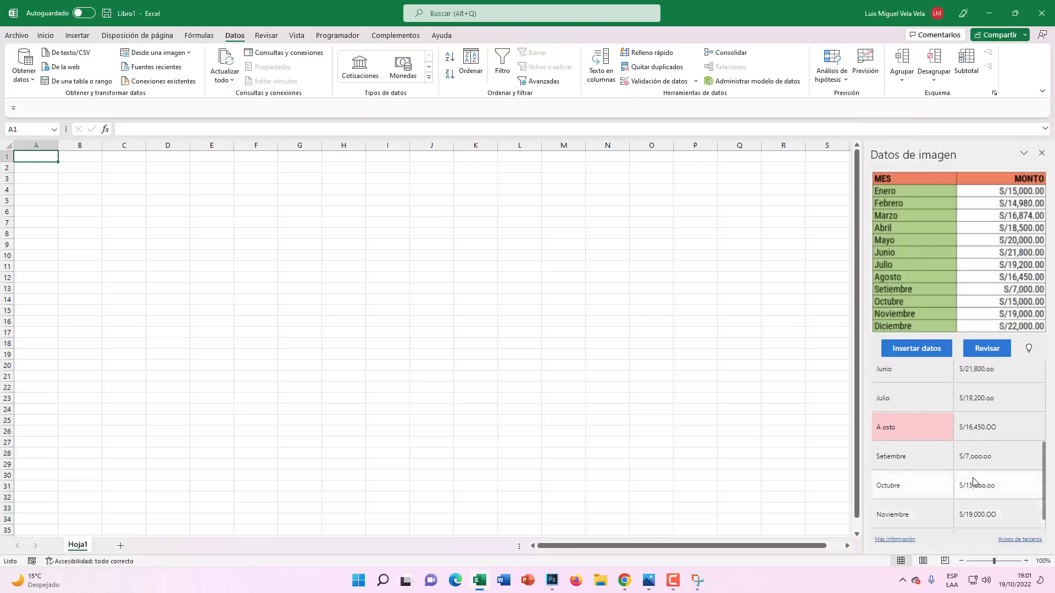
{"action": "scroll", "coordinate": [973, 482], "scroll_direction": "up", "scroll_amount": 3}
{"action": "scroll", "coordinate": [973, 482], "scroll_direction": "down", "scroll_amount": 3}
{"action": "scroll", "coordinate": [973, 483], "scroll_direction": "down", "scroll_amount": 2}
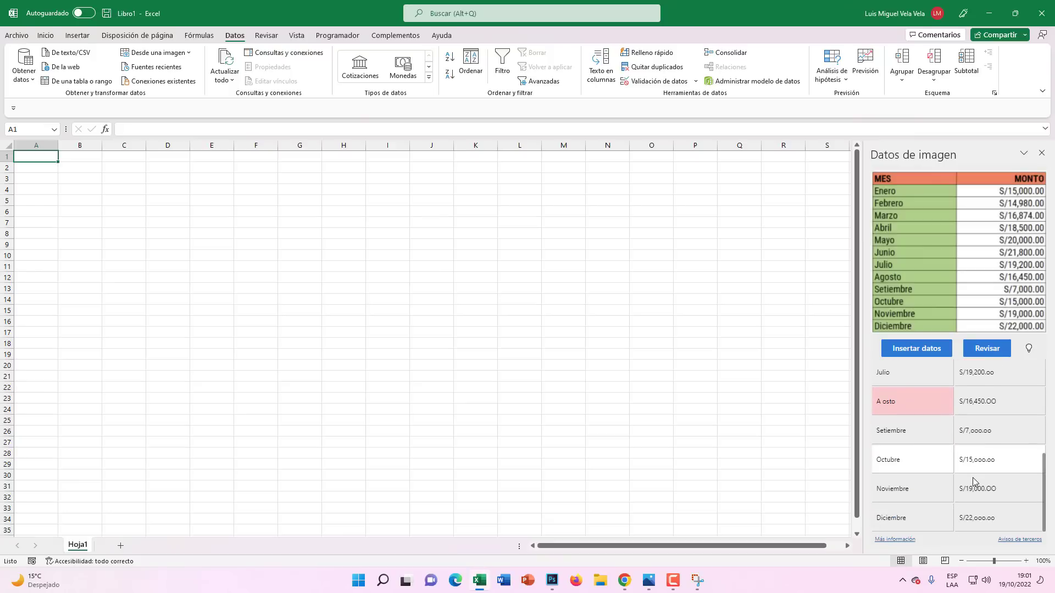
{"action": "scroll", "coordinate": [973, 482], "scroll_direction": "up", "scroll_amount": 2}
{"action": "scroll", "coordinate": [973, 483], "scroll_direction": "up", "scroll_amount": 3}
{"action": "scroll", "coordinate": [972, 482], "scroll_direction": "down", "scroll_amount": 3}
{"action": "scroll", "coordinate": [973, 482], "scroll_direction": "up", "scroll_amount": 3}
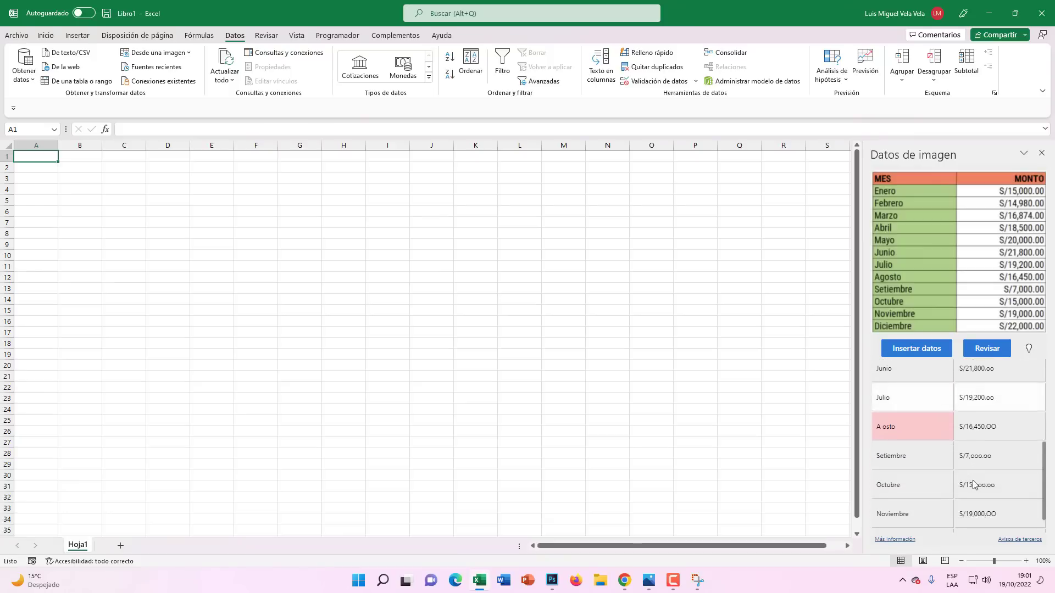
{"action": "scroll", "coordinate": [973, 482], "scroll_direction": "up", "scroll_amount": 2}
{"action": "left_click", "coordinate": [987, 350]}
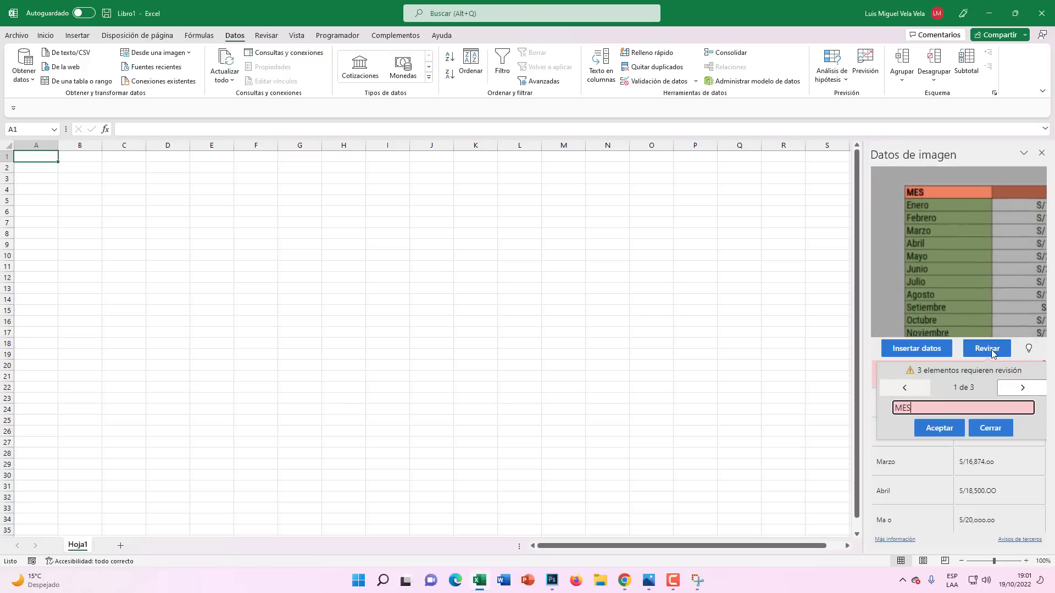
{"action": "left_click", "coordinate": [922, 435]}
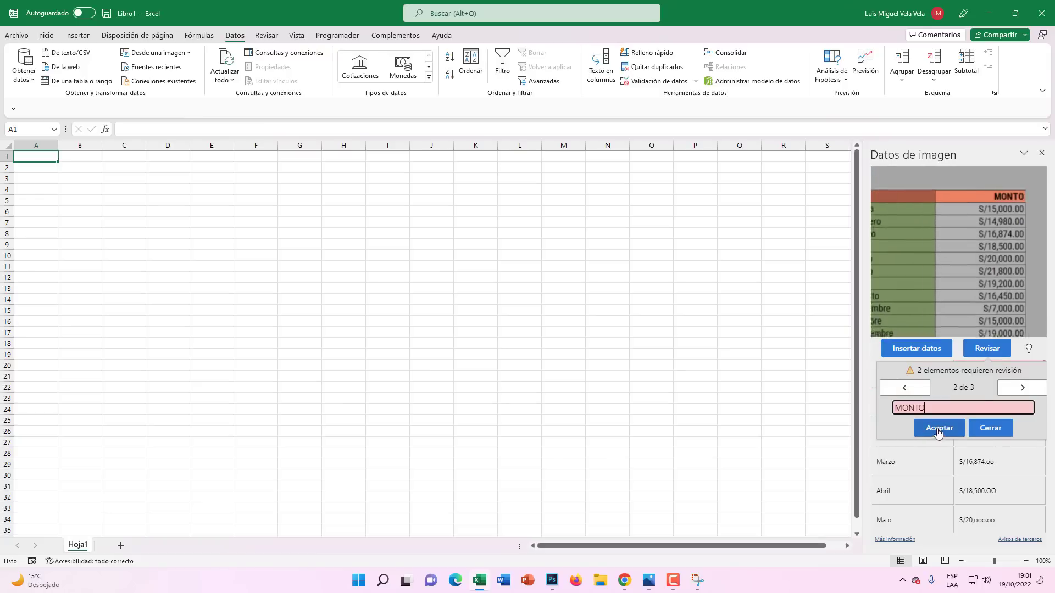
{"action": "left_click", "coordinate": [940, 434]}
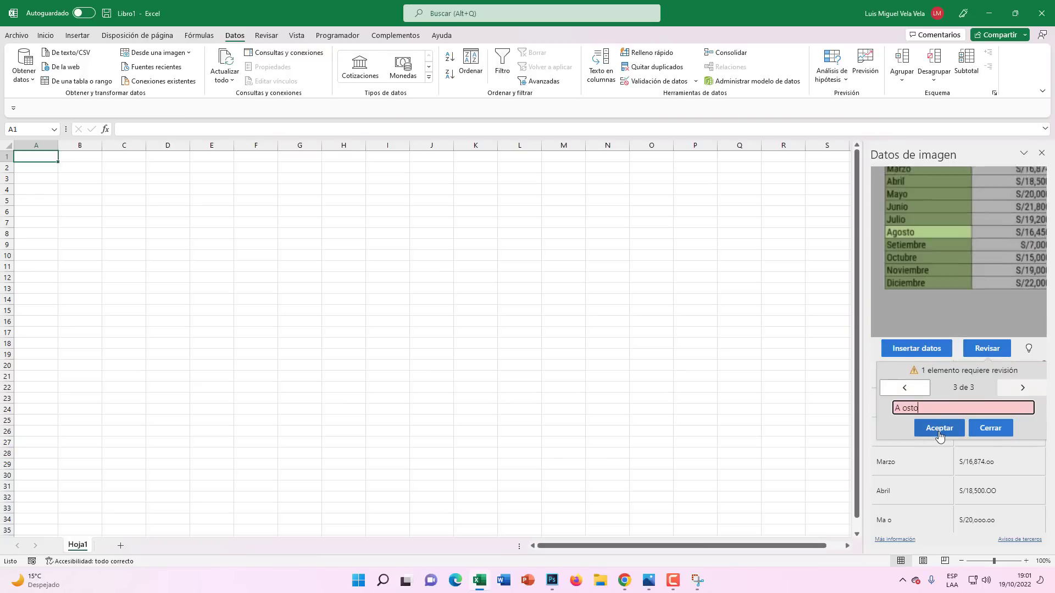
Correct 'A gosto' to Agosto, accept it, and request Insertar datos.
{"action": "right_click", "coordinate": [944, 410]}
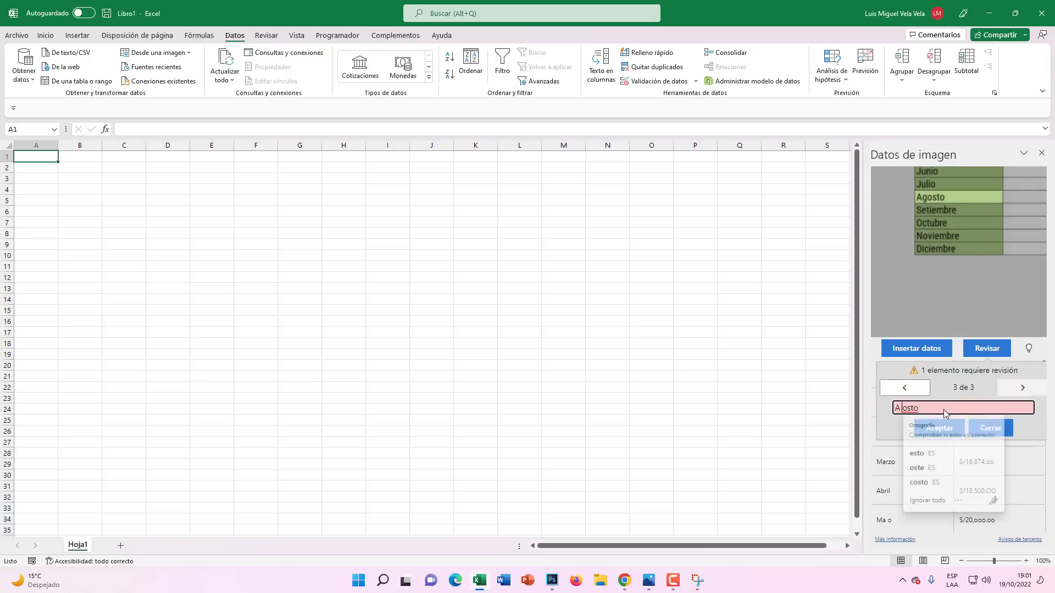
{"action": "left_click", "coordinate": [944, 411]}
{"action": "type", "text": "g"}
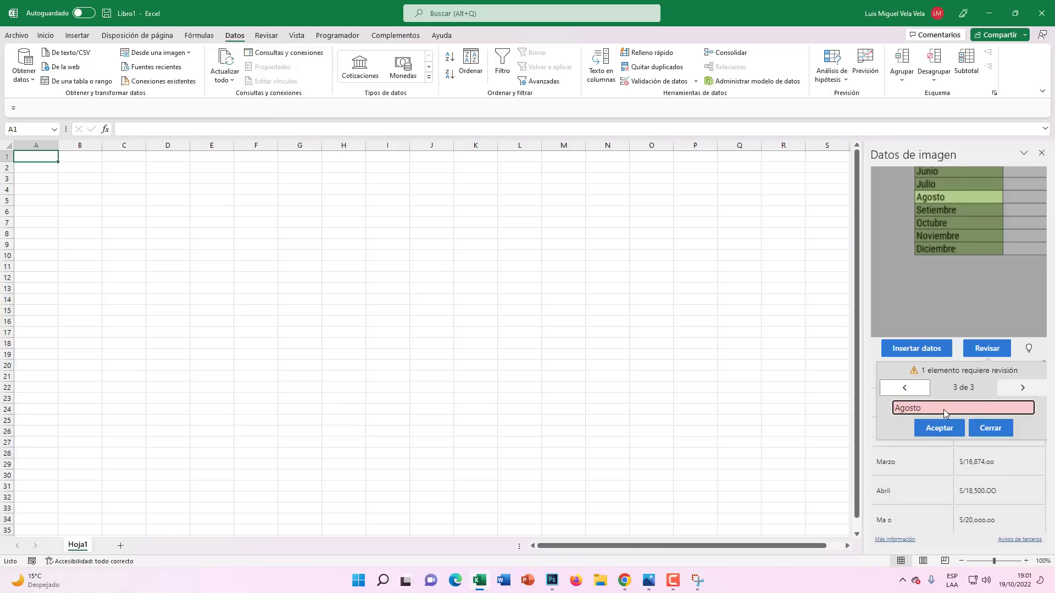
{"action": "left_click", "coordinate": [941, 434]}
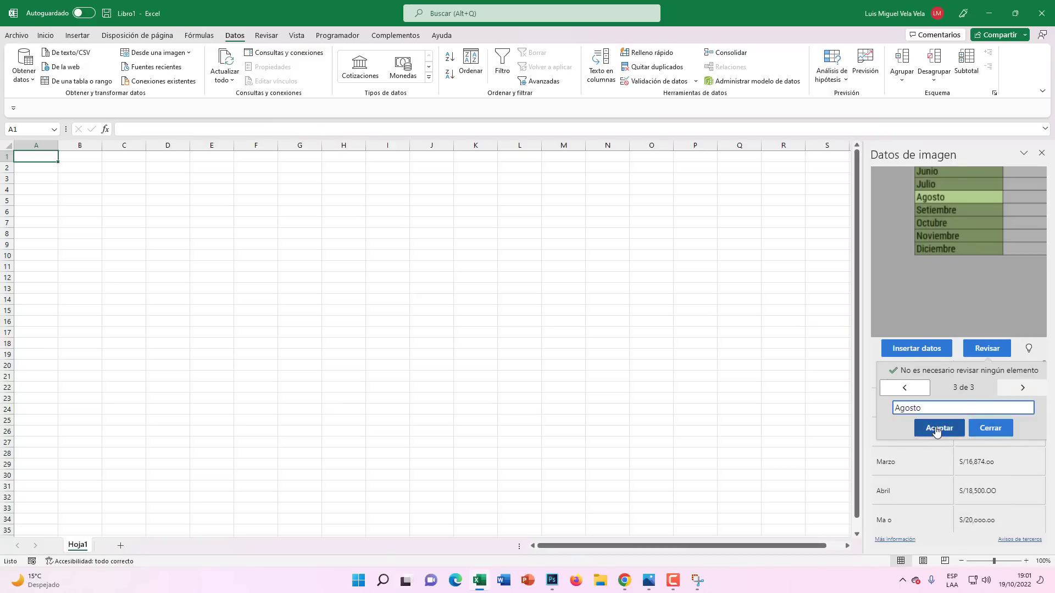
{"action": "left_click", "coordinate": [923, 433]}
{"action": "left_click", "coordinate": [917, 352]}
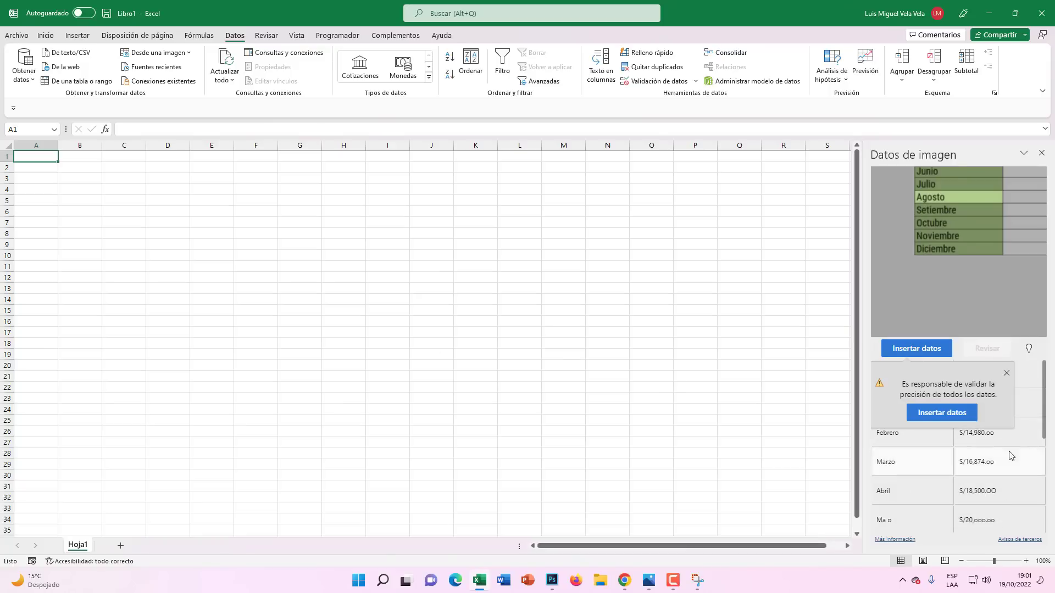
Confirm insertion so the MES/MONTO table, Enero to Diciembre with amounts, fills A1:B13.
{"action": "left_click", "coordinate": [946, 413]}
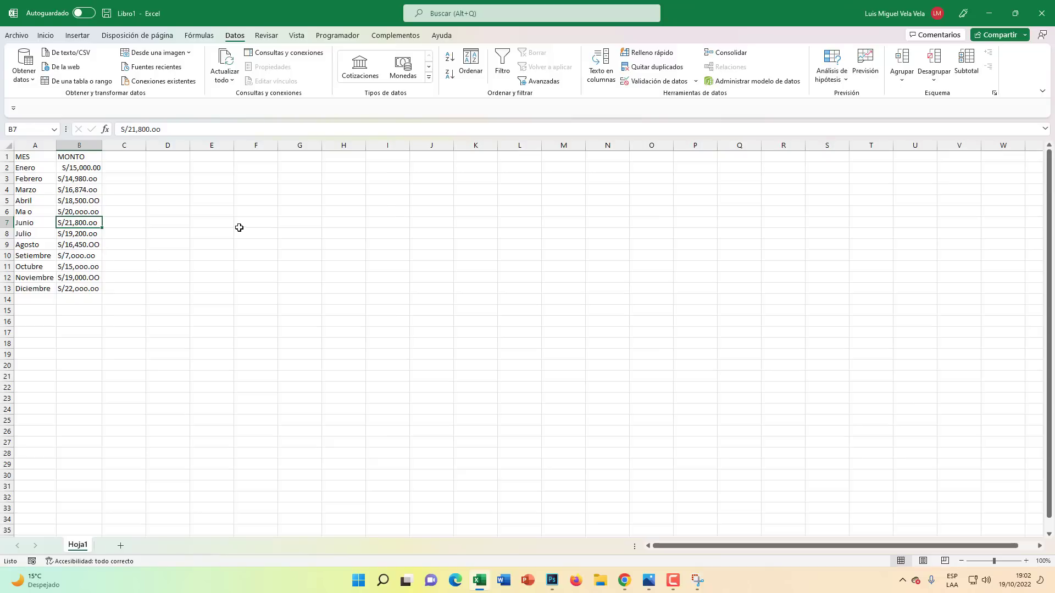
{"action": "left_click", "coordinate": [173, 55]}
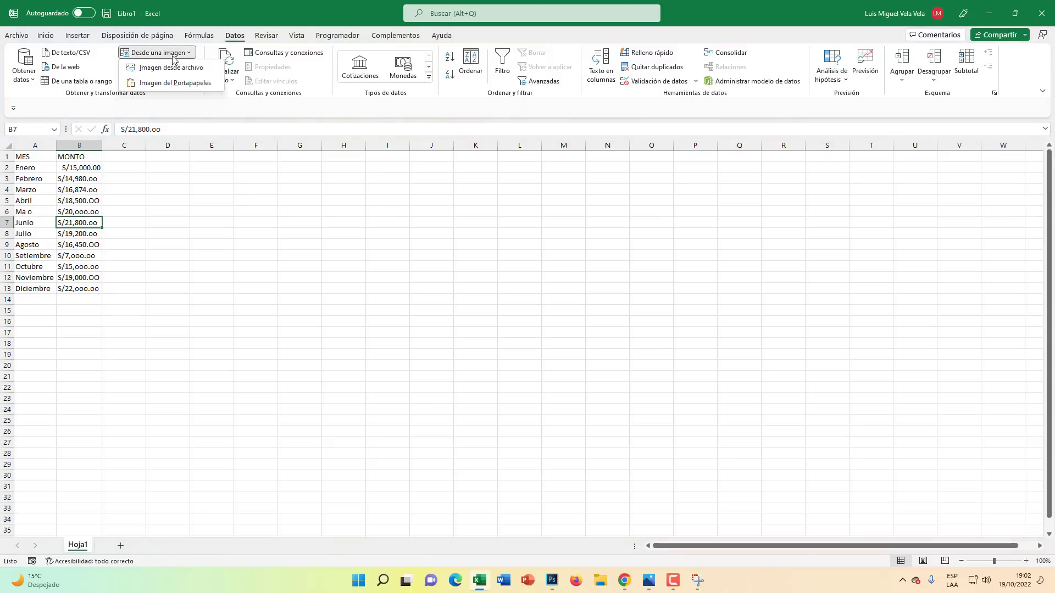